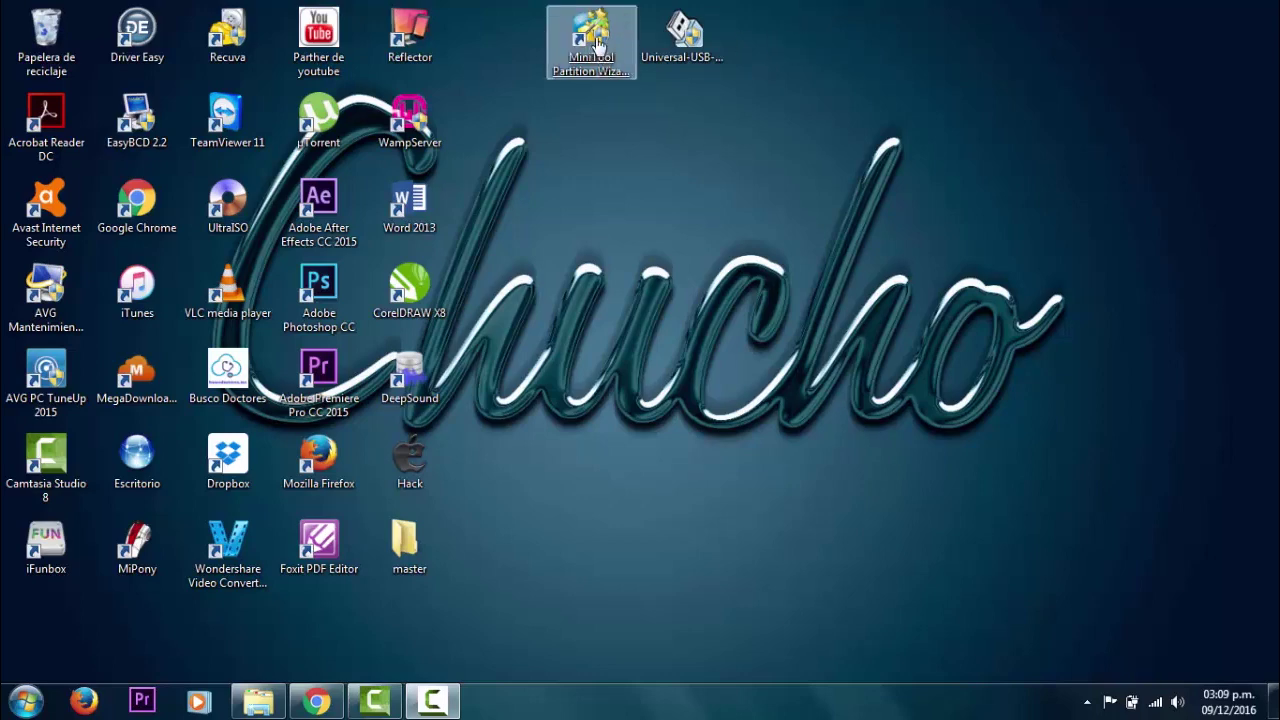
left_click_drag(740, 86, 538, 6)
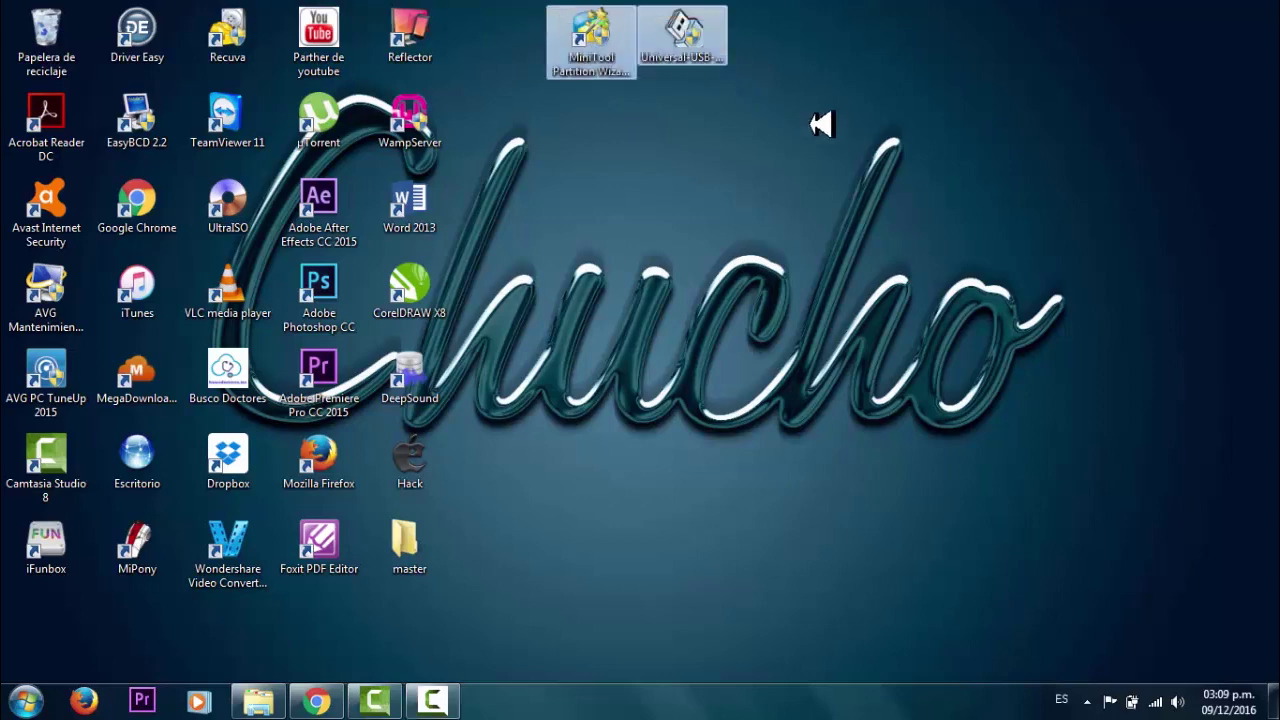
left_click(766, 90)
left_click(585, 76)
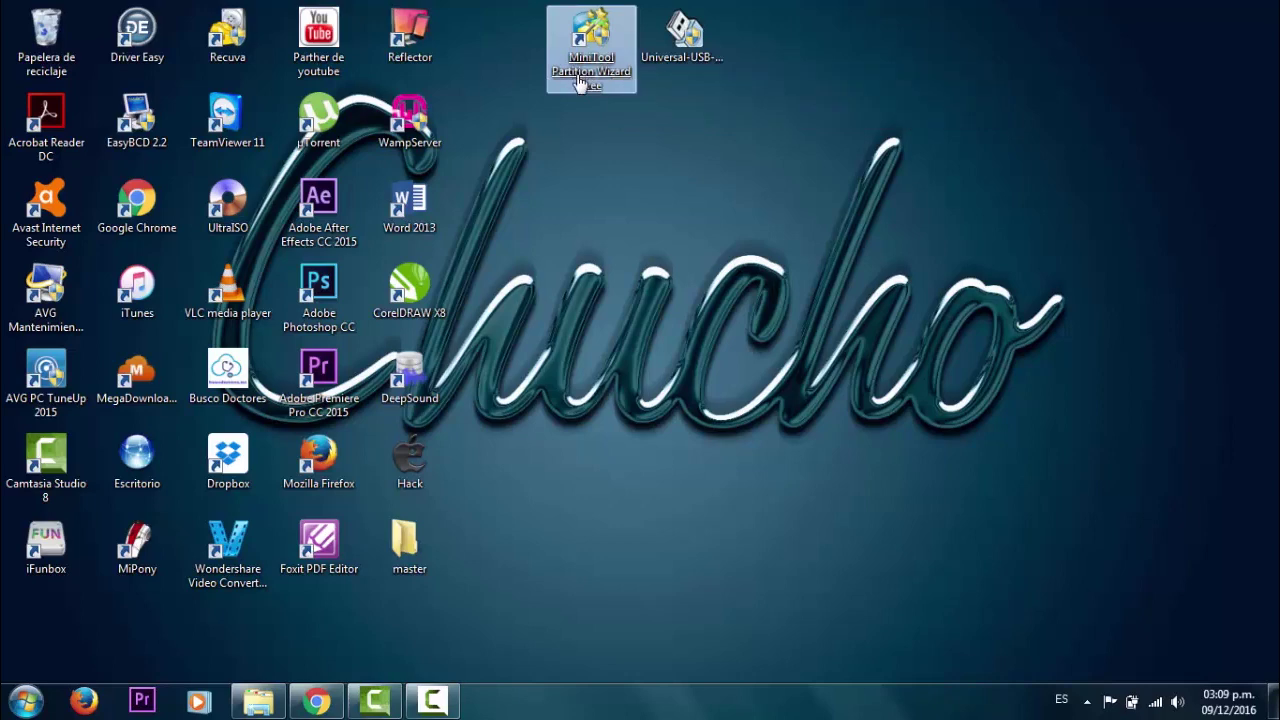
left_click(681, 44)
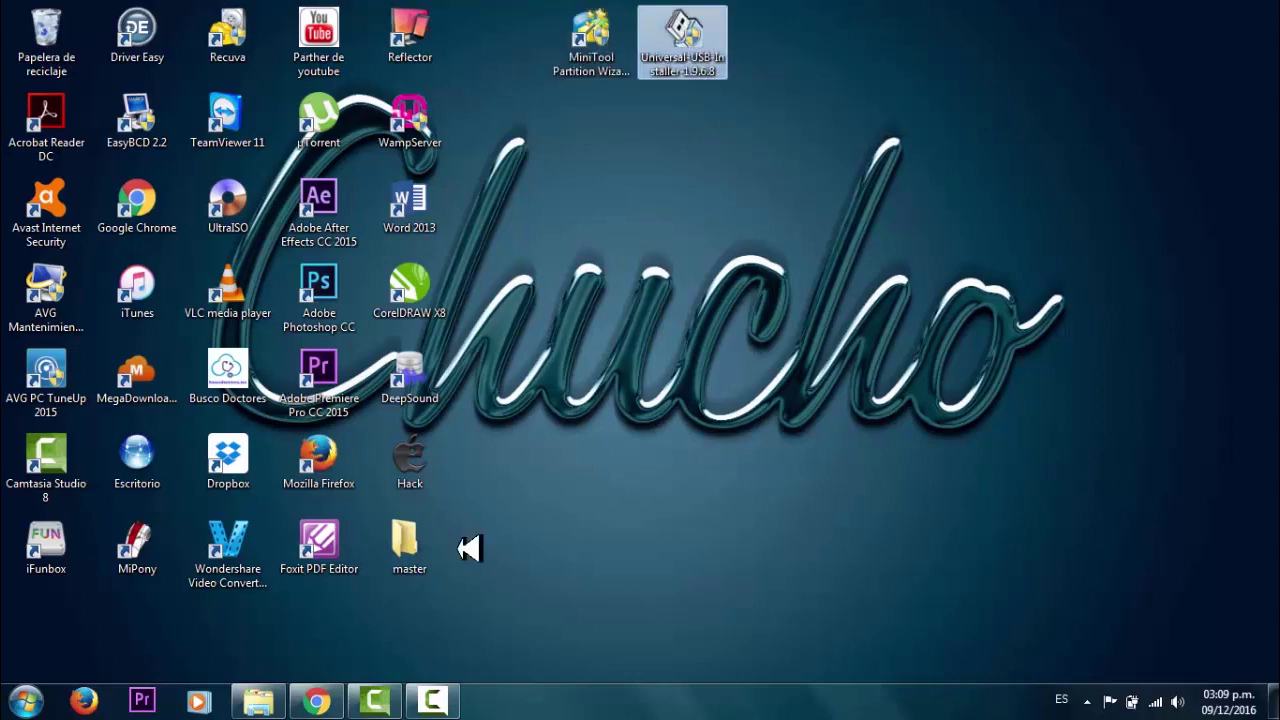
Look over the downloaded kali-linux-2016.2-amd64 image and the image list on the official Kali Linux downloads page.
left_click(318, 551)
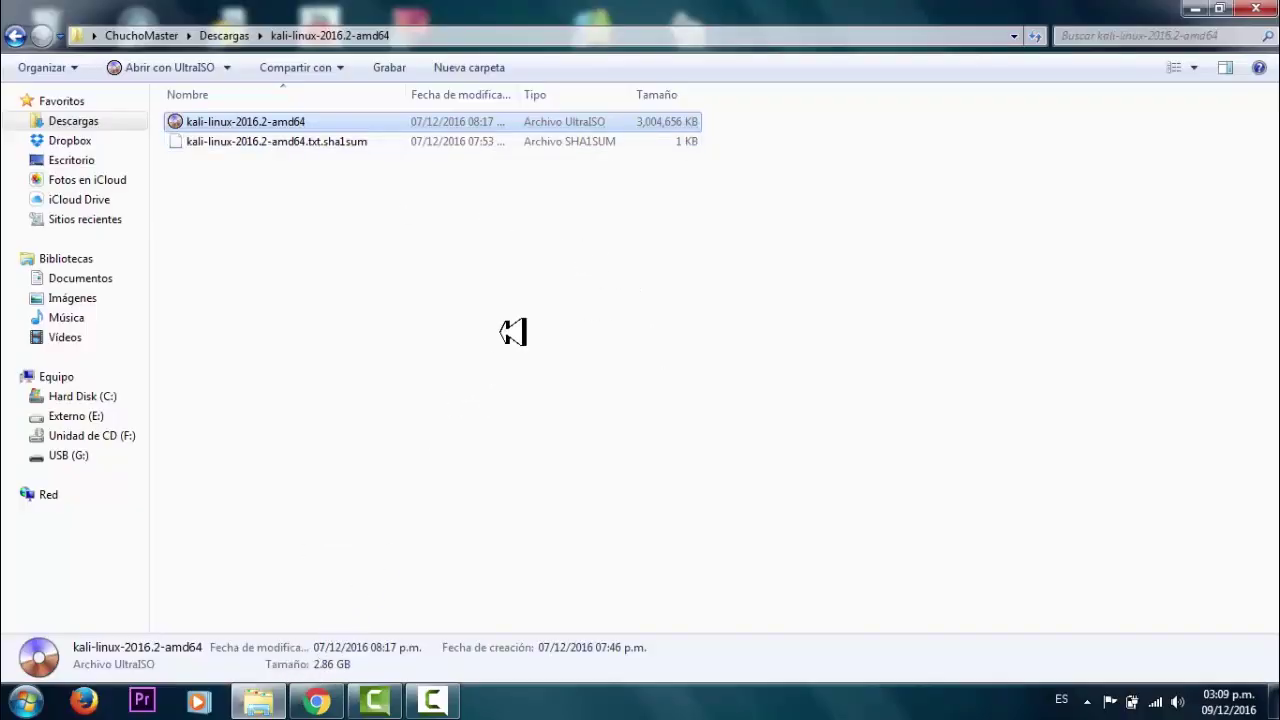
left_click(316, 700)
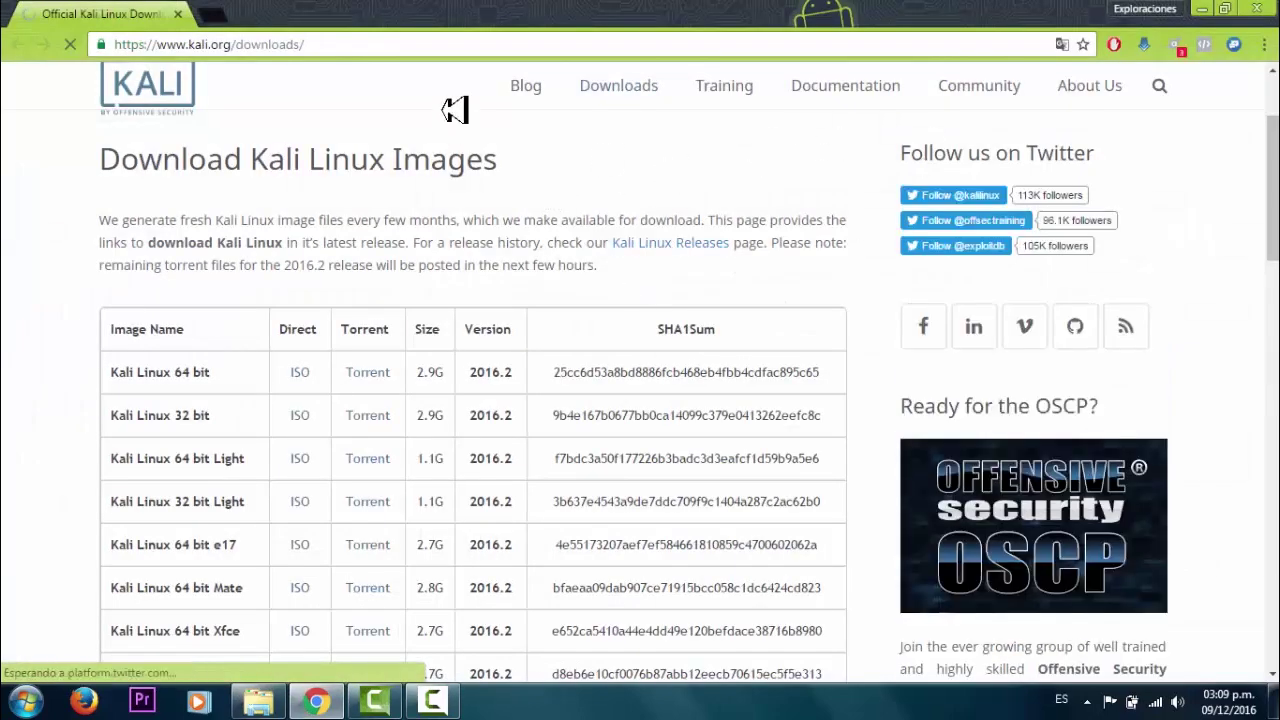
left_click_drag(1275, 127, 1272, 101)
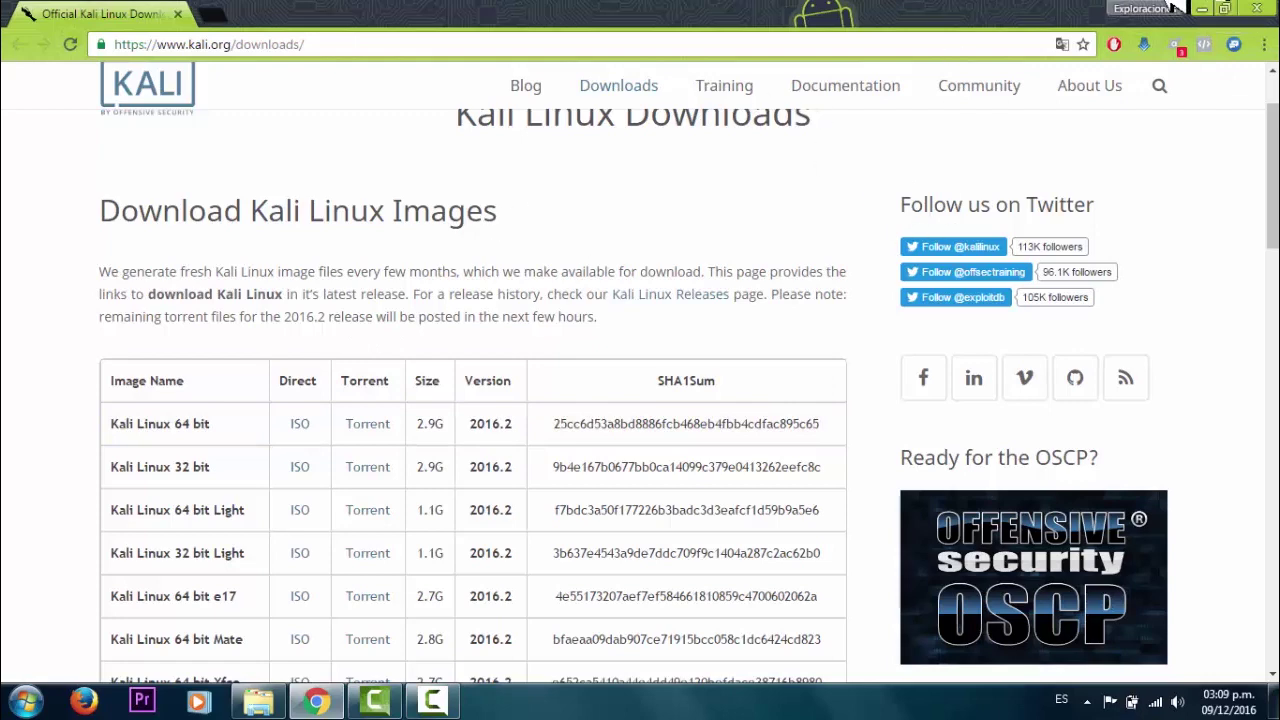
left_click(1205, 6)
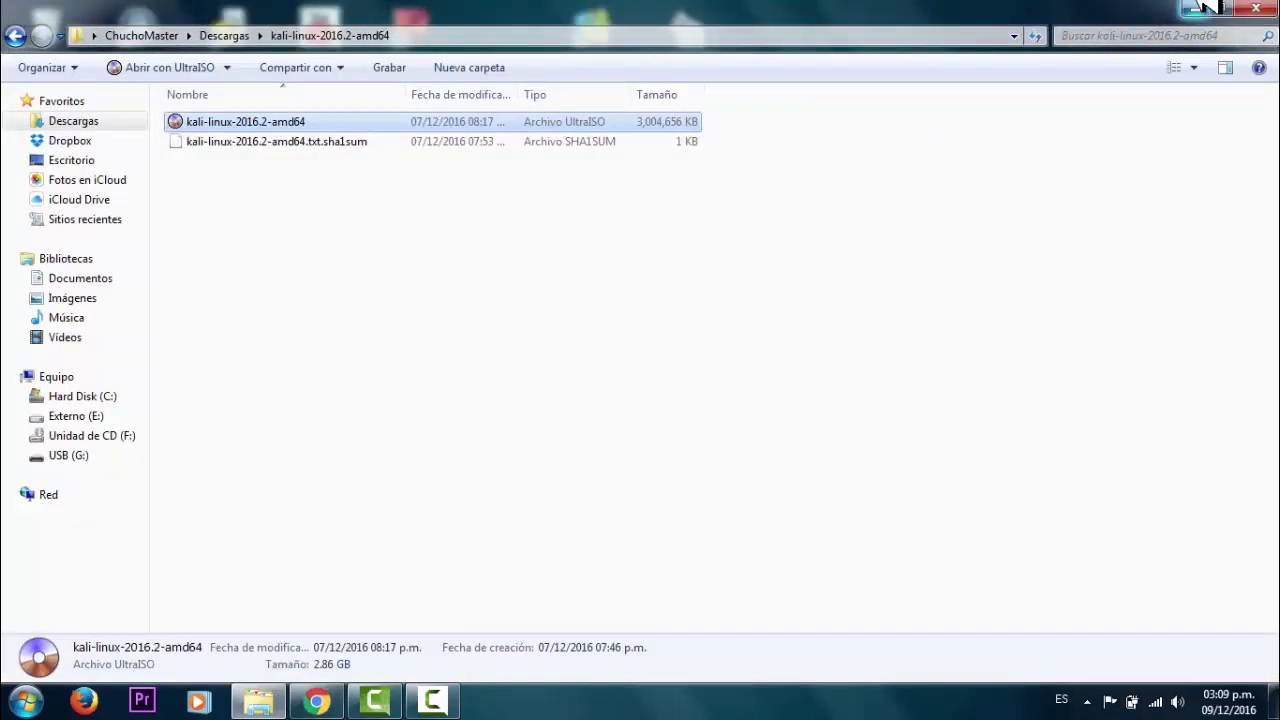
left_click(1196, 9)
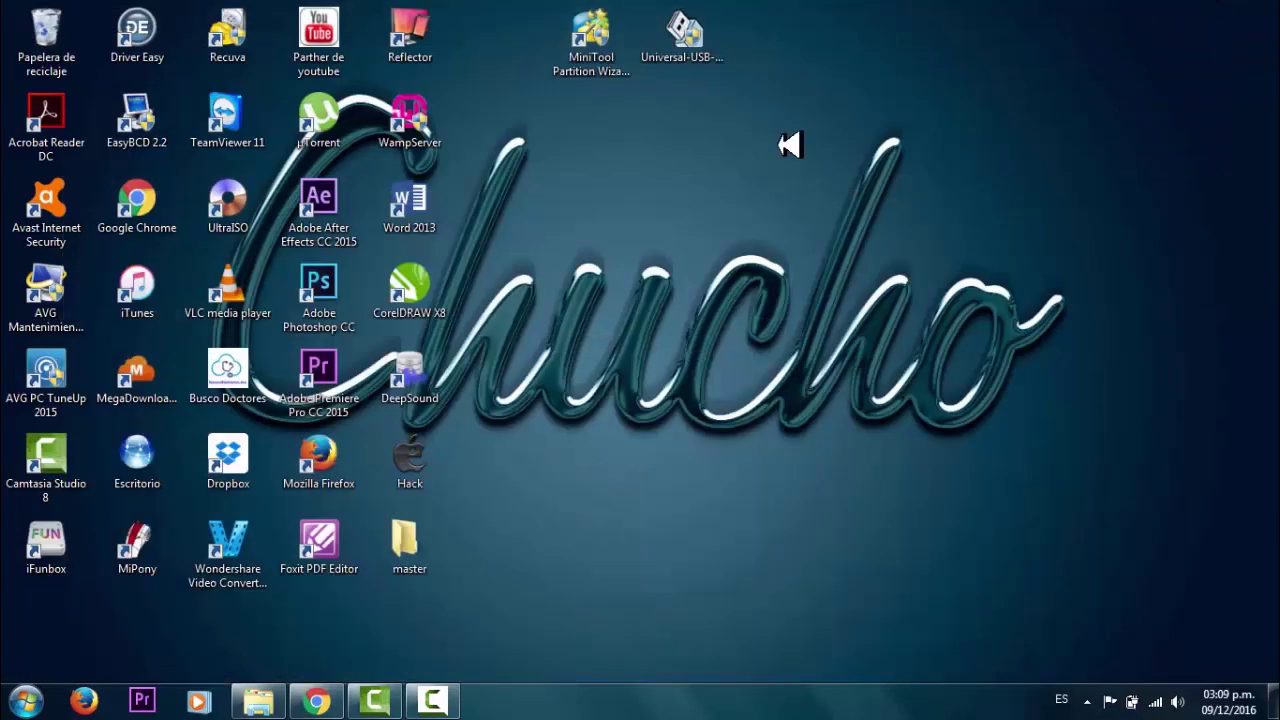
Launch Universal USB Installer, accept its license agreement and select Kali Linux as the distribution.
double_click(685, 40)
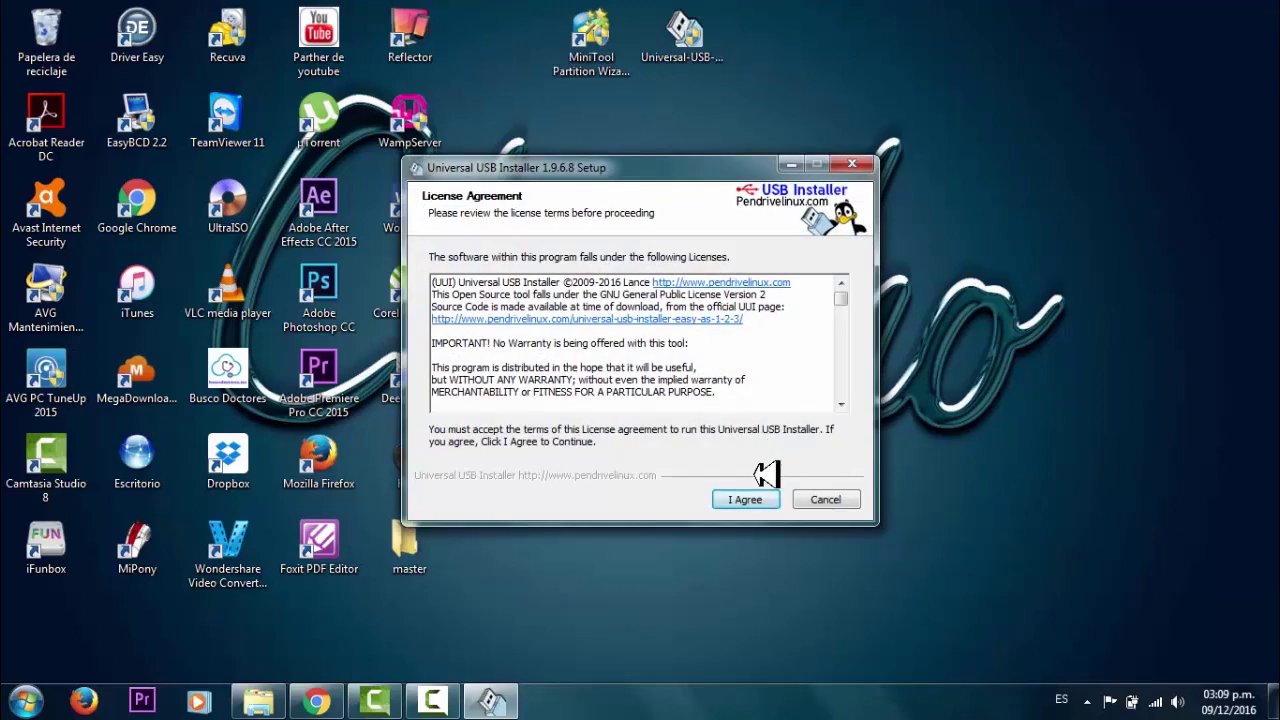
left_click(746, 499)
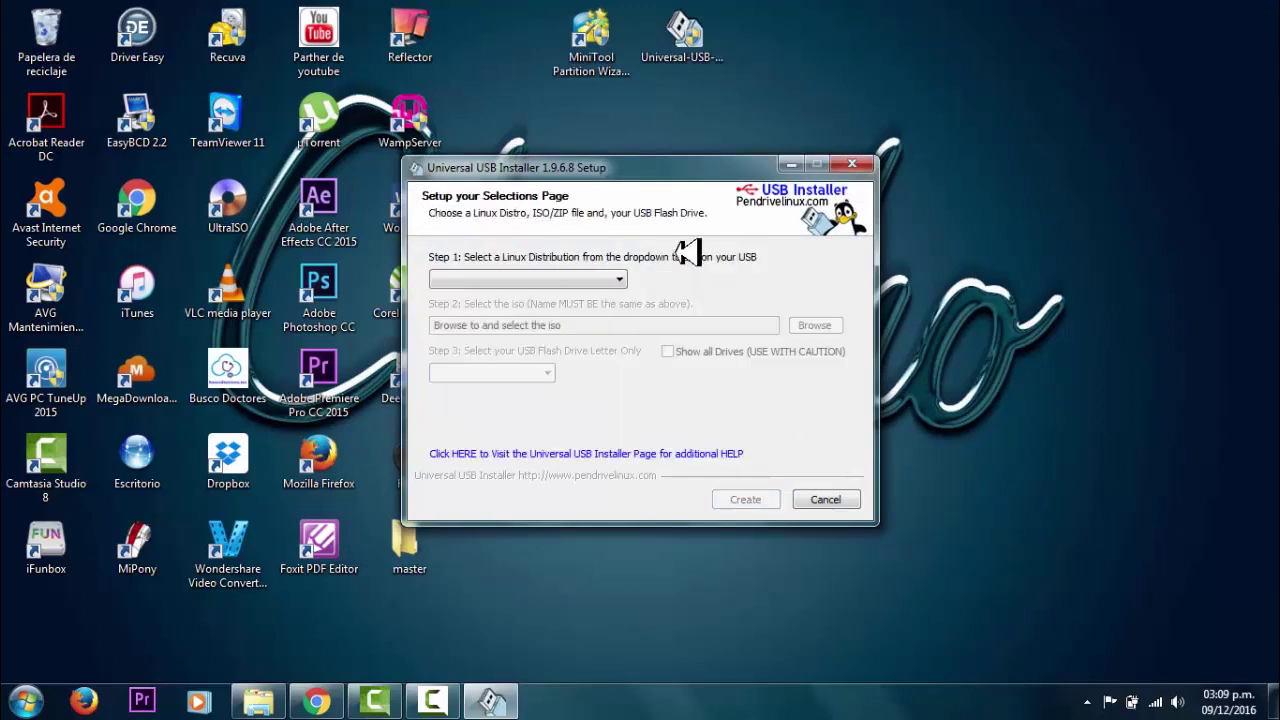
left_click(614, 279)
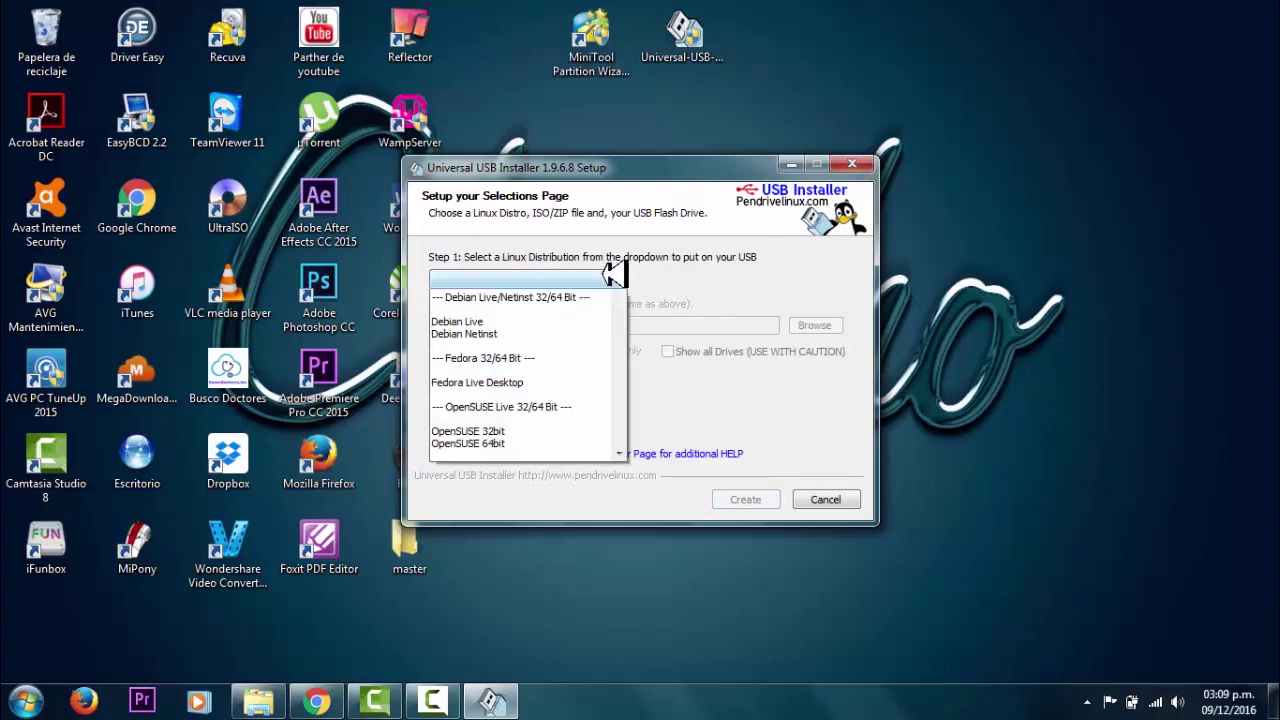
left_click_drag(621, 331, 621, 585)
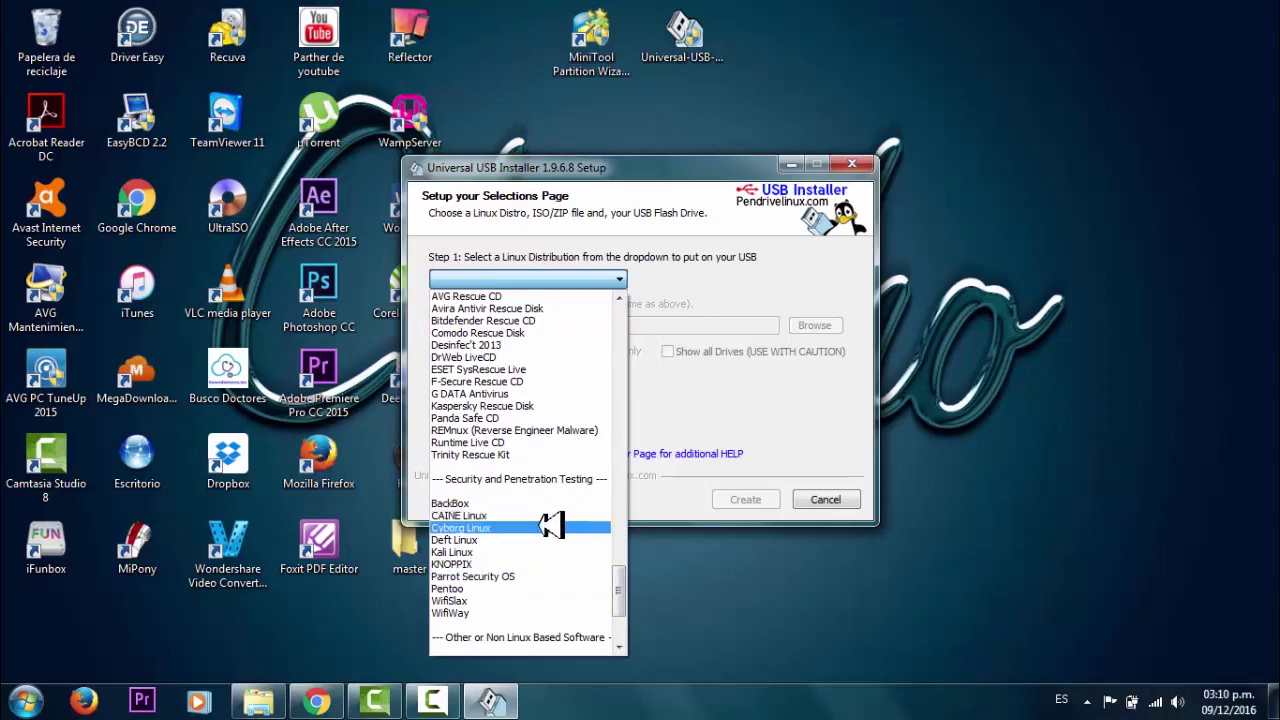
left_click(522, 553)
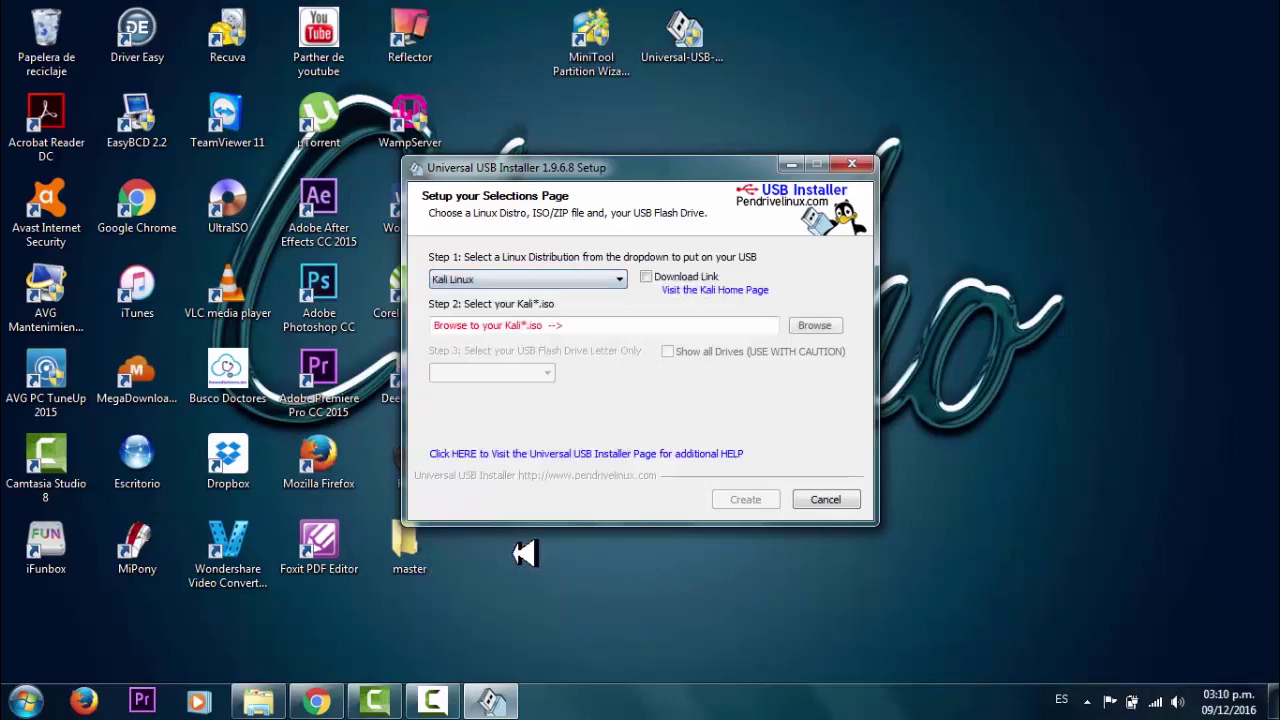
Choose the kali-linux-2016.2-amd64 ISO from its folder in Descargas as the installation image.
left_click(818, 325)
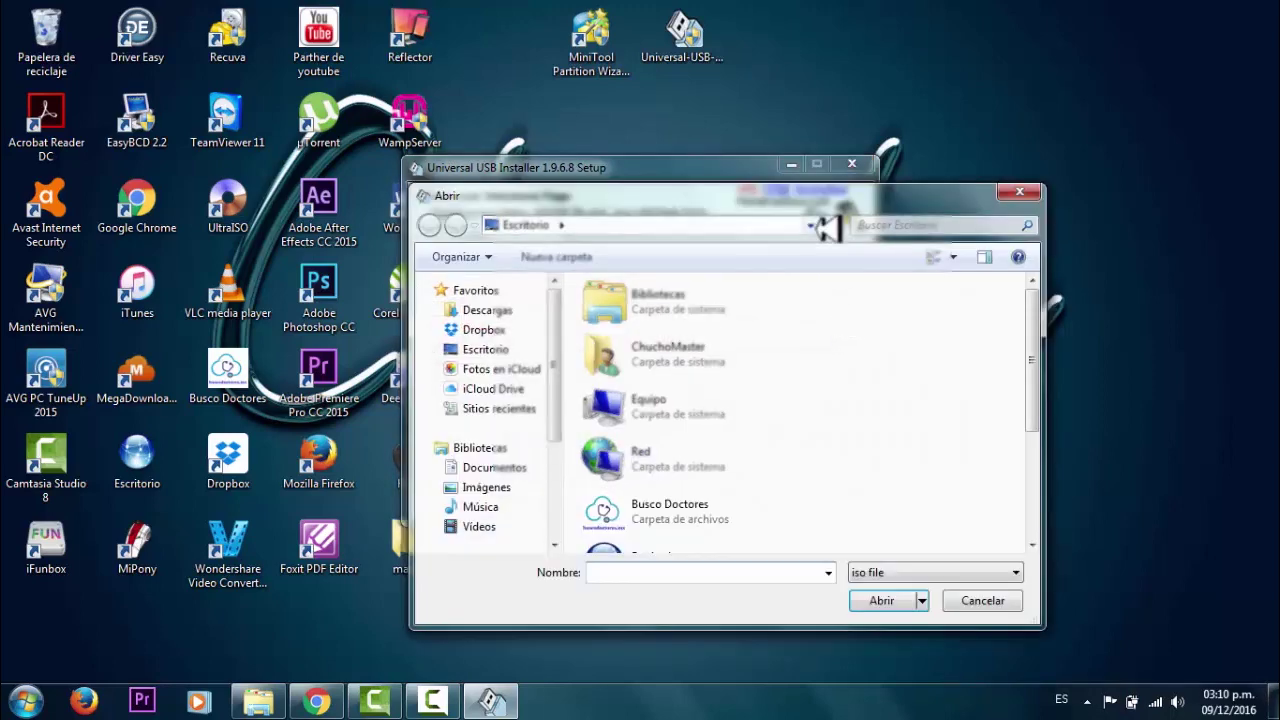
left_click_drag(813, 193, 734, 117)
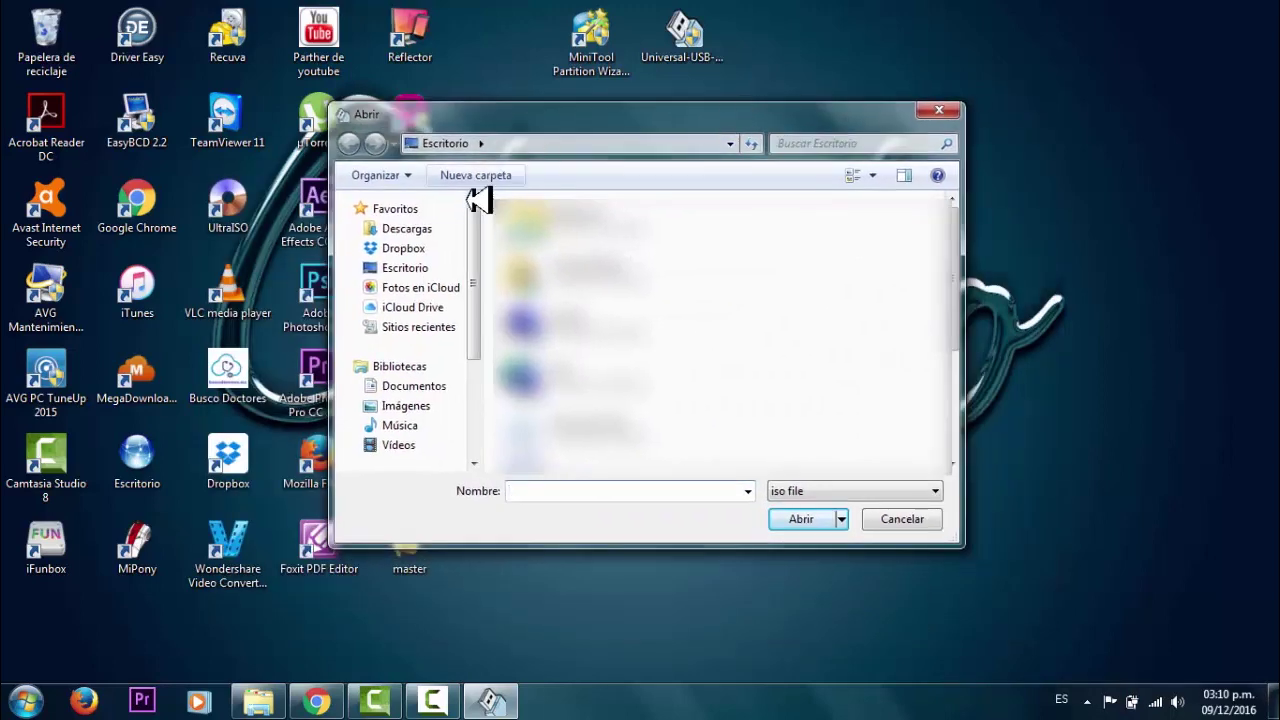
left_click(445, 229)
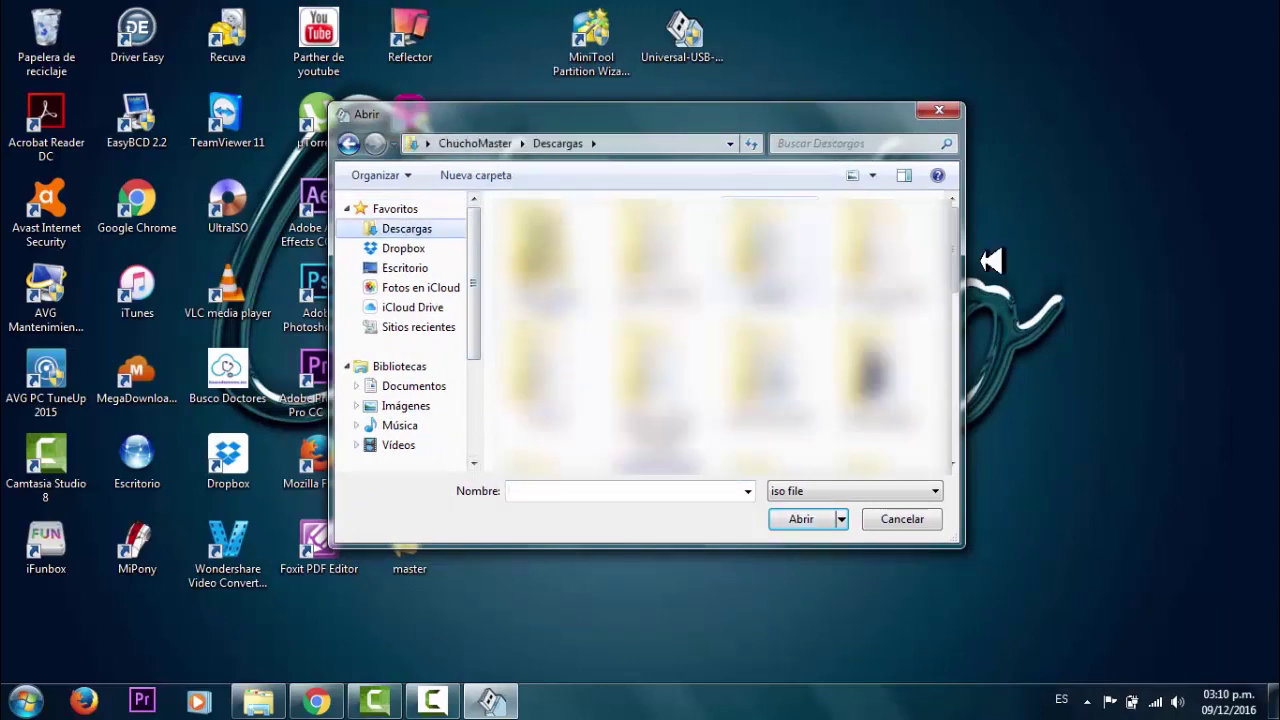
left_click_drag(955, 243, 966, 345)
double_click(880, 232)
double_click(578, 231)
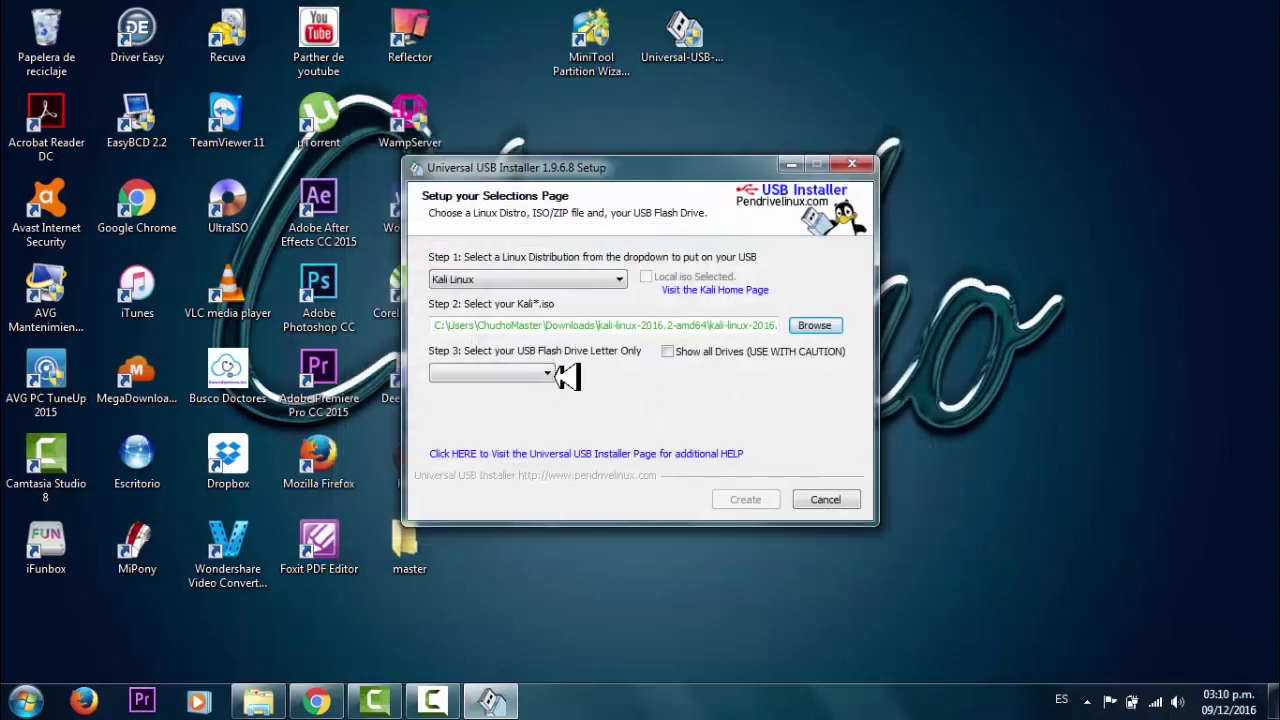
Install Kali Linux on the G:\ USB 7GB flash drive without formatting it, and close the installer.
left_click(541, 373)
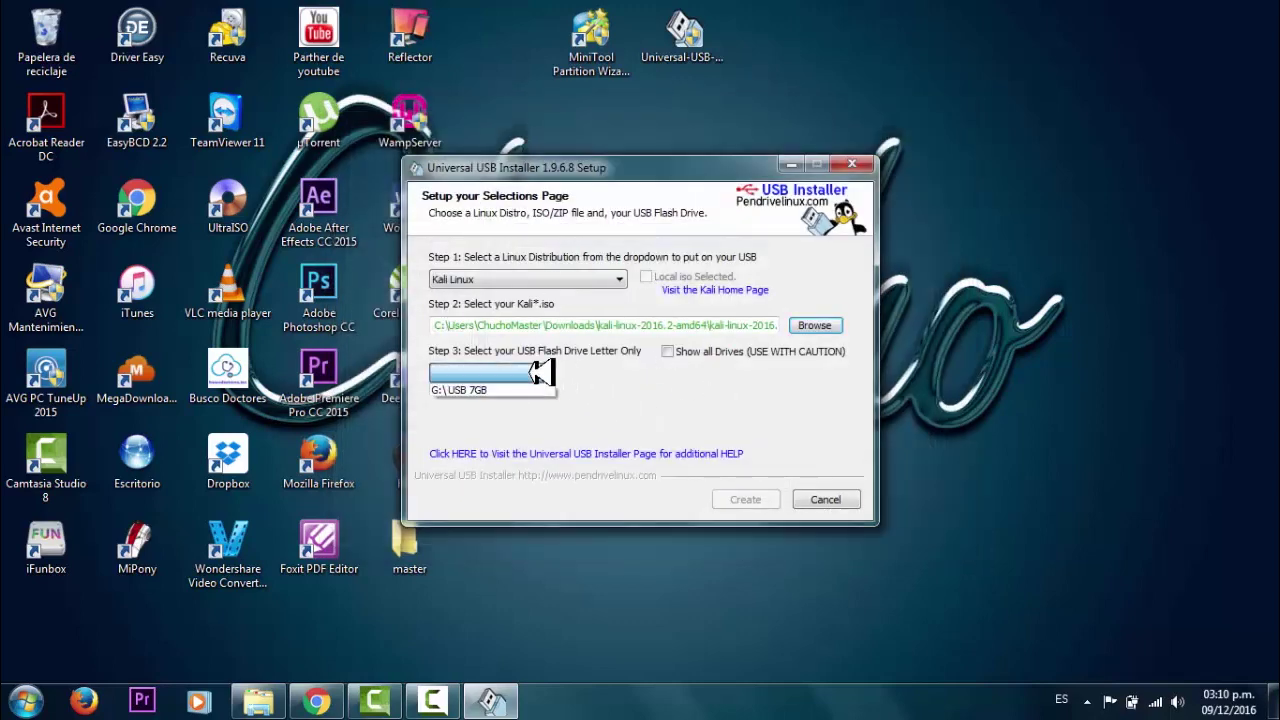
left_click(505, 389)
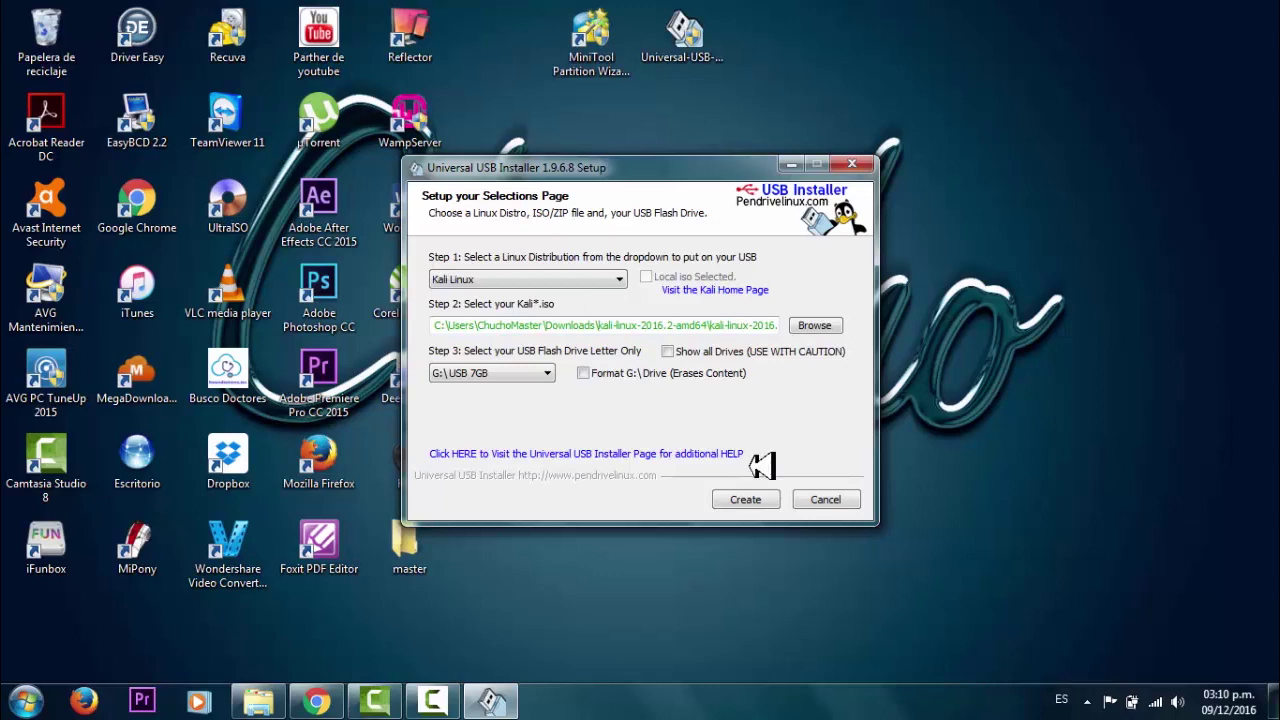
left_click(745, 499)
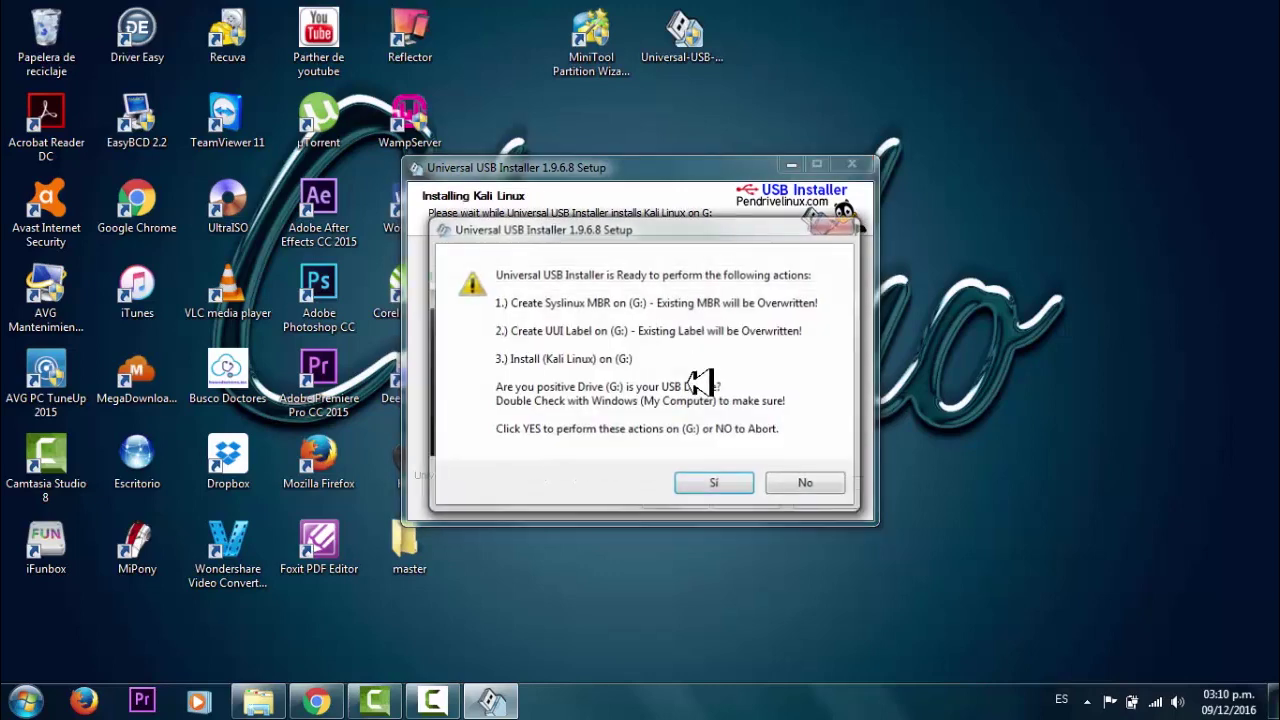
left_click(716, 483)
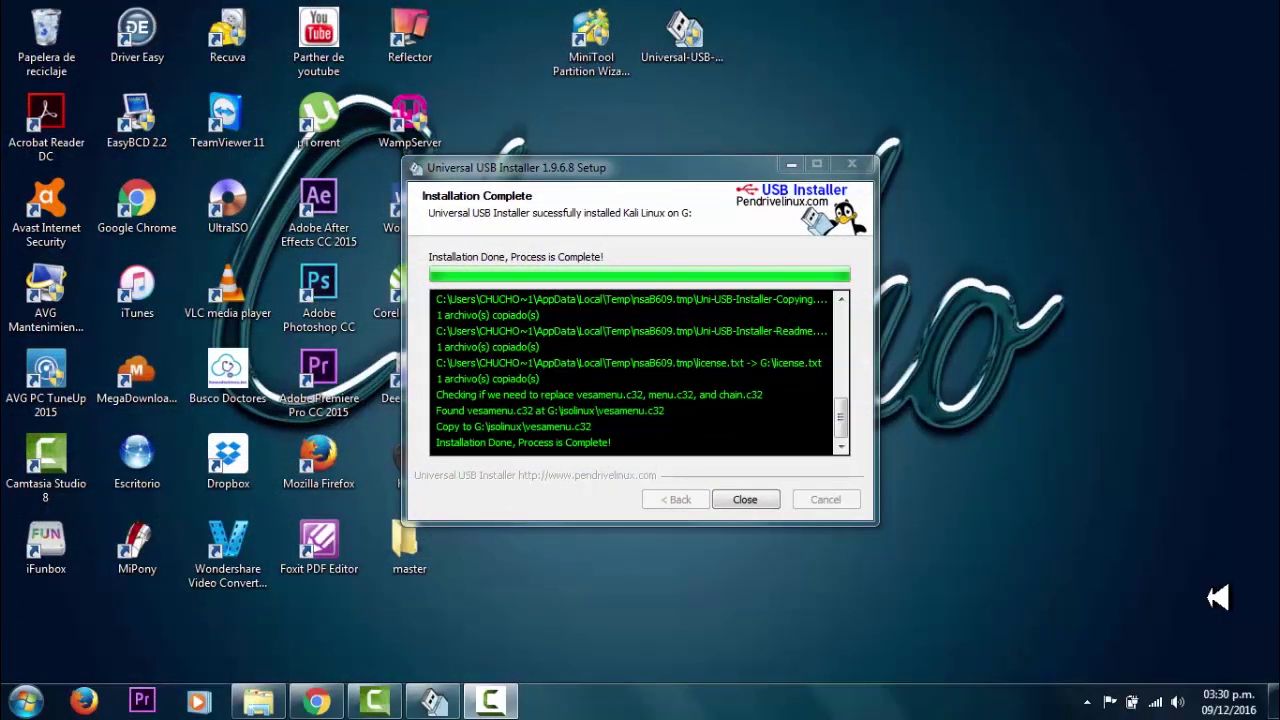
left_click(770, 498)
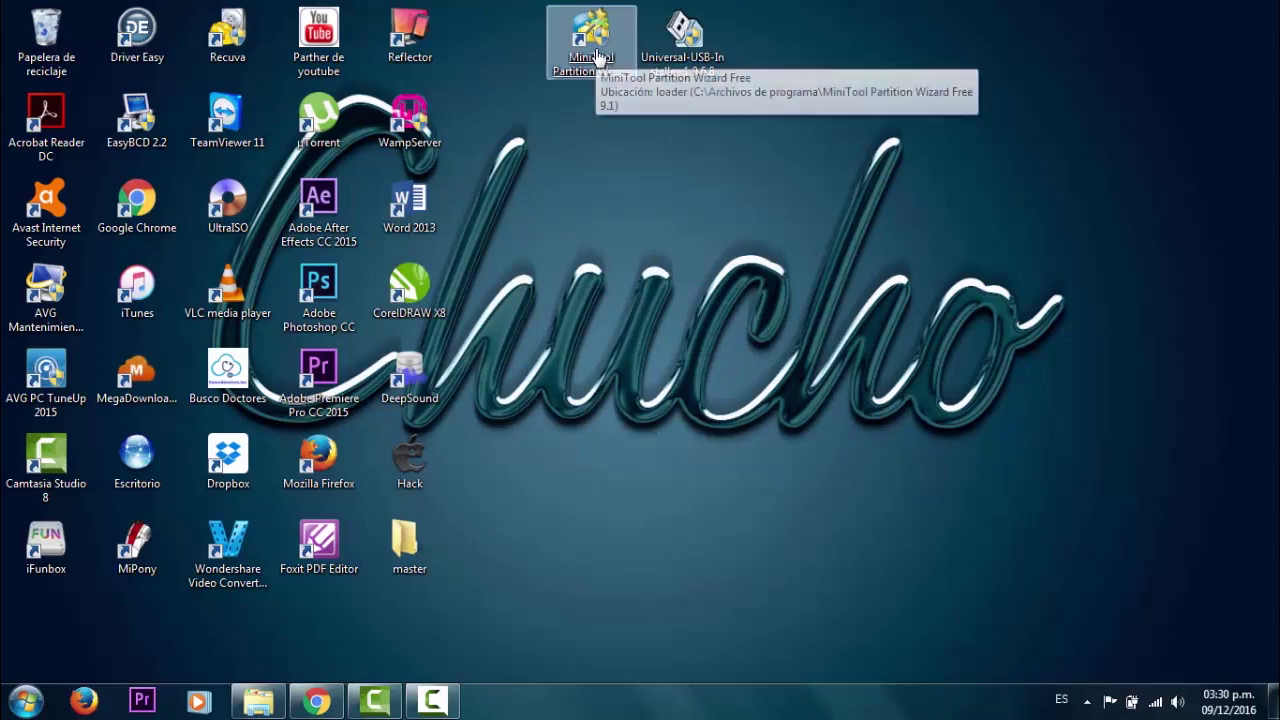
Open MiniTool Partition Wizard Free from the desktop and launch its partition management application.
left_click(600, 77)
double_click(600, 77)
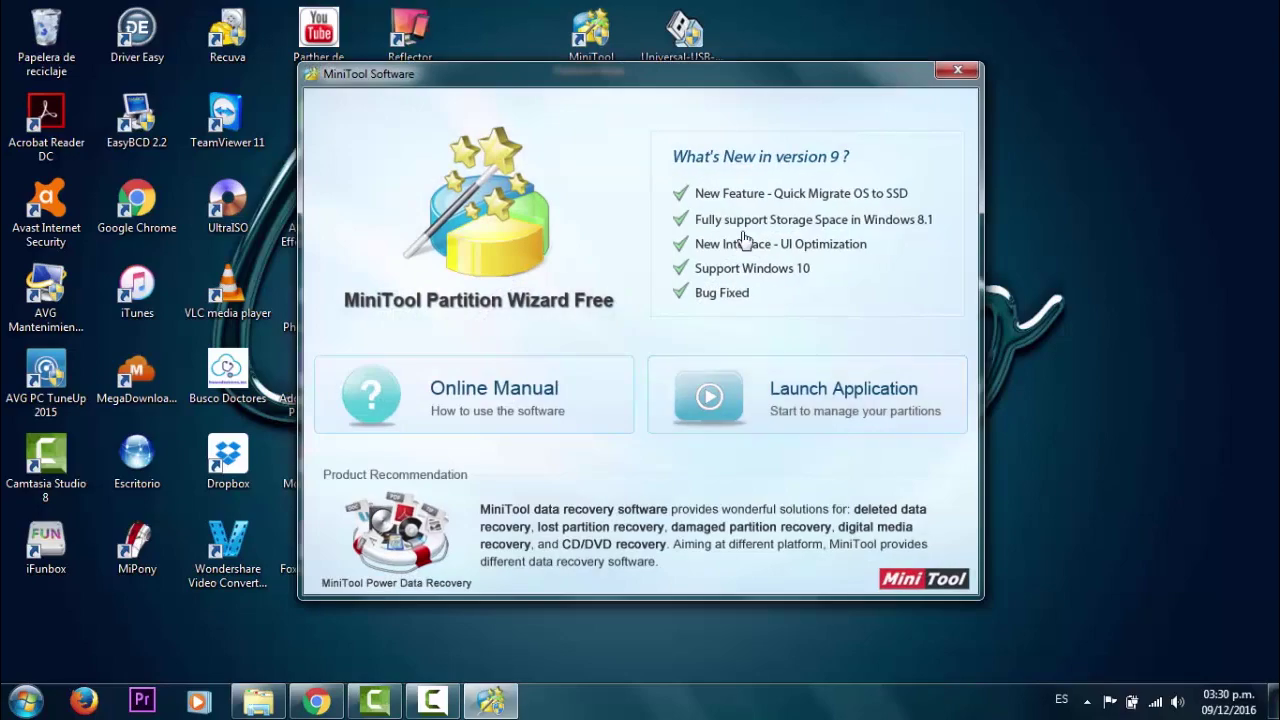
mouse_move(678, 72)
left_mouse_down()
mouse_move(658, 36)
mouse_move(664, 66)
left_mouse_up()
left_click(795, 387)
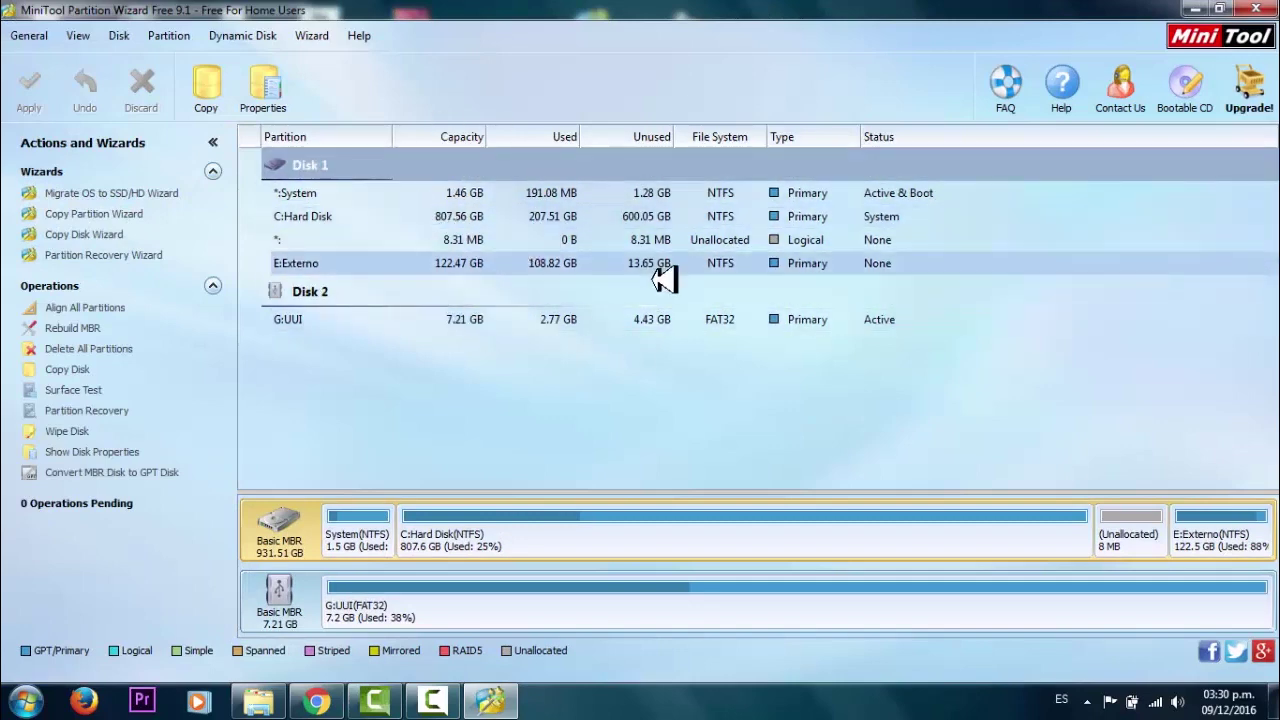
Shrink the G:UUI partition on Disk 2 to about 5.00 GB, leaving the unallocated space after it.
left_click(341, 320)
left_click(341, 340)
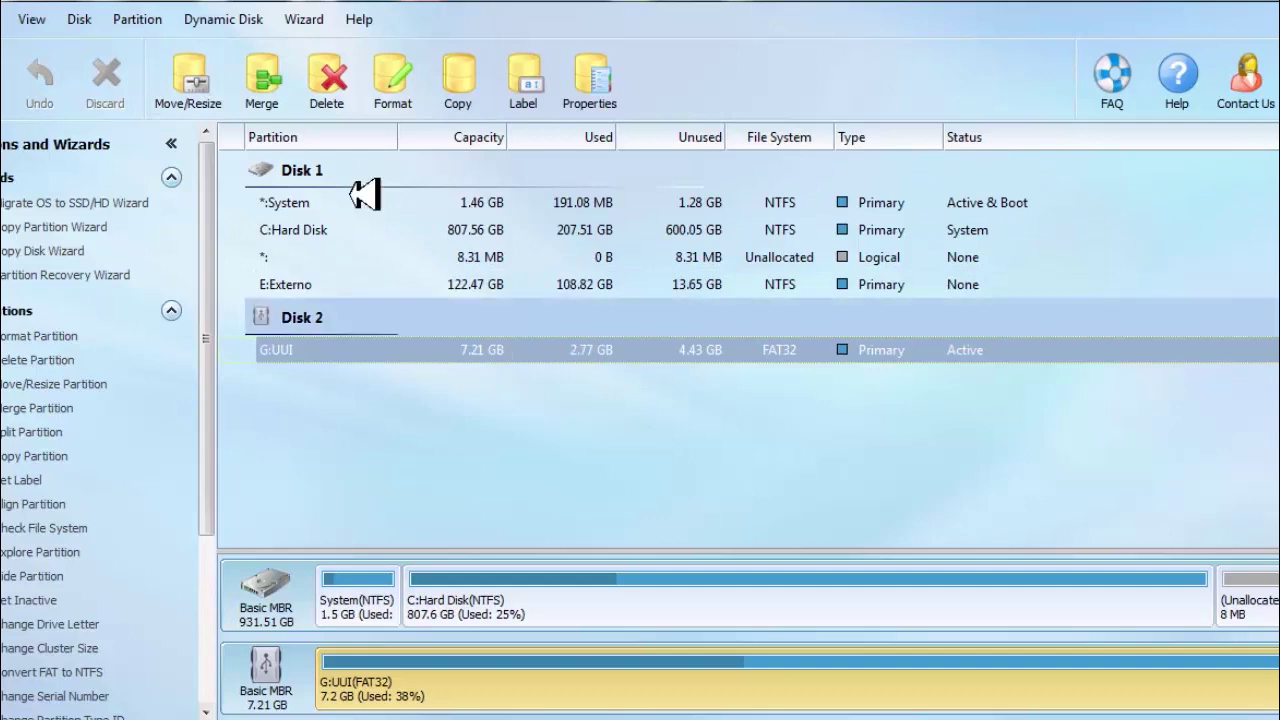
left_click(205, 77)
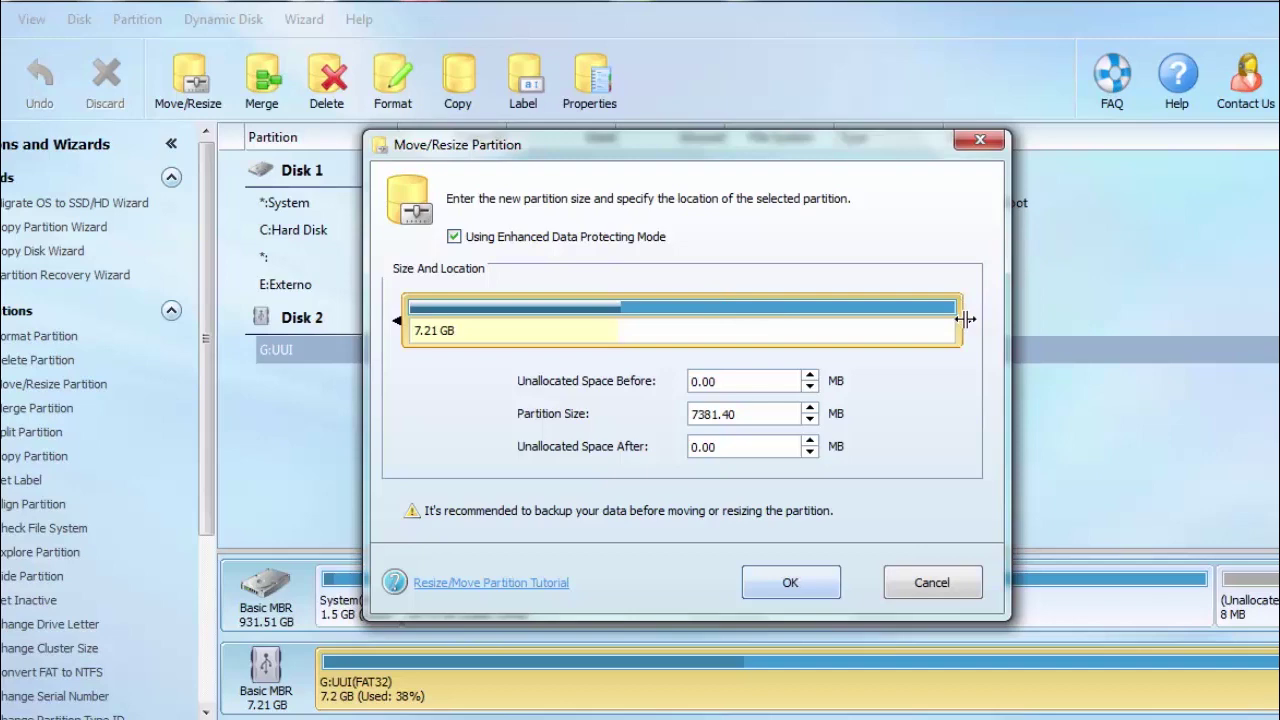
left_click_drag(966, 322, 763, 324)
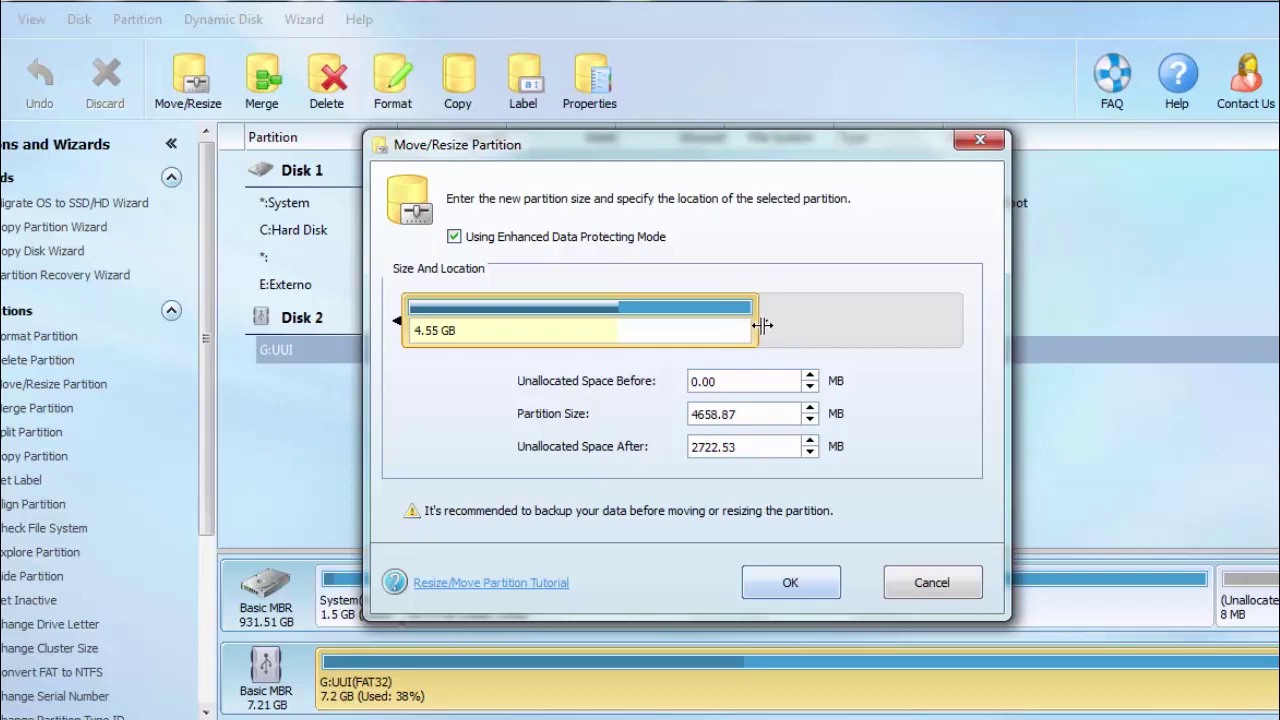
left_click_drag(763, 324, 797, 331)
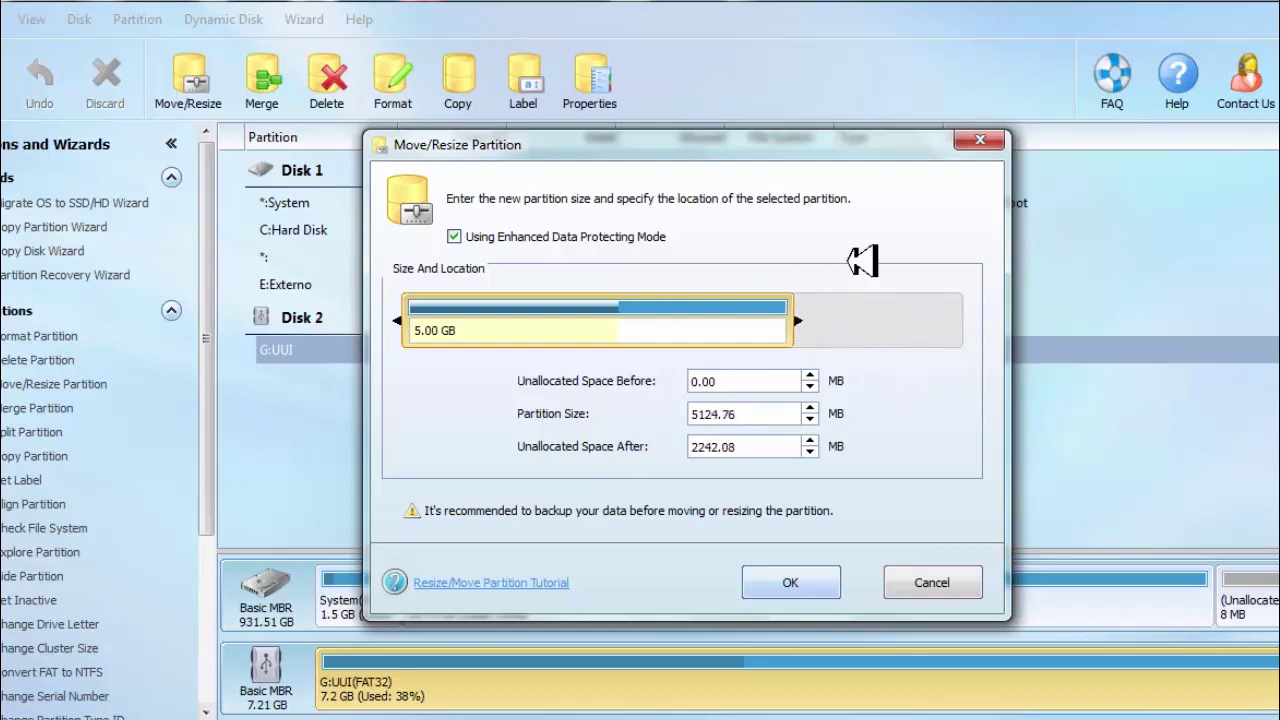
left_click(816, 580)
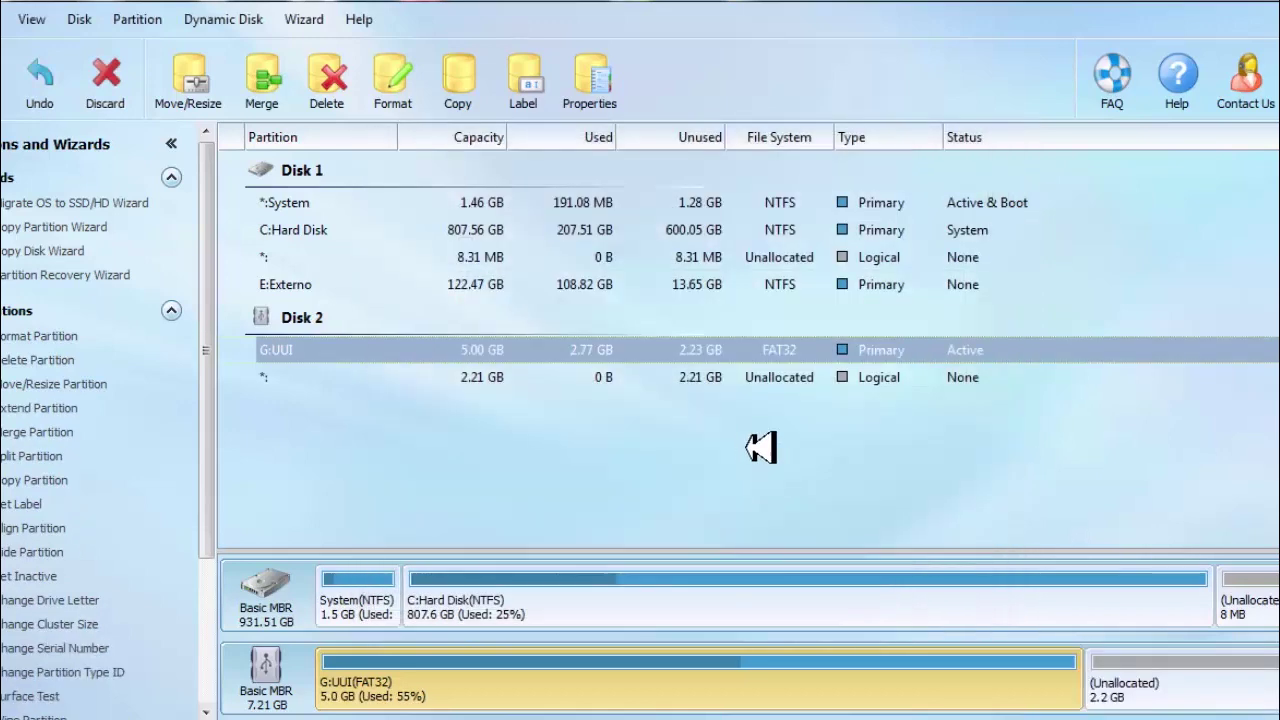
Start creating a primary partition in Disk 2's unallocated space, accepting the removable-disk warning.
left_click(512, 380)
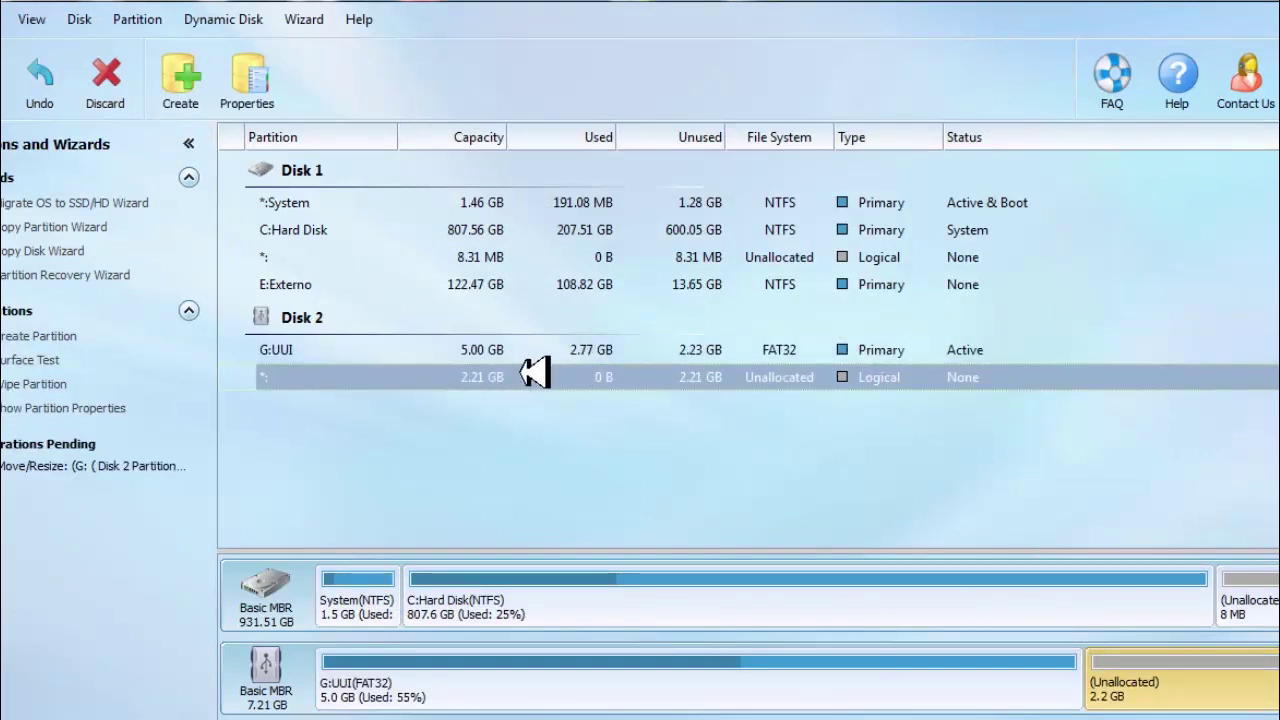
left_click(200, 78)
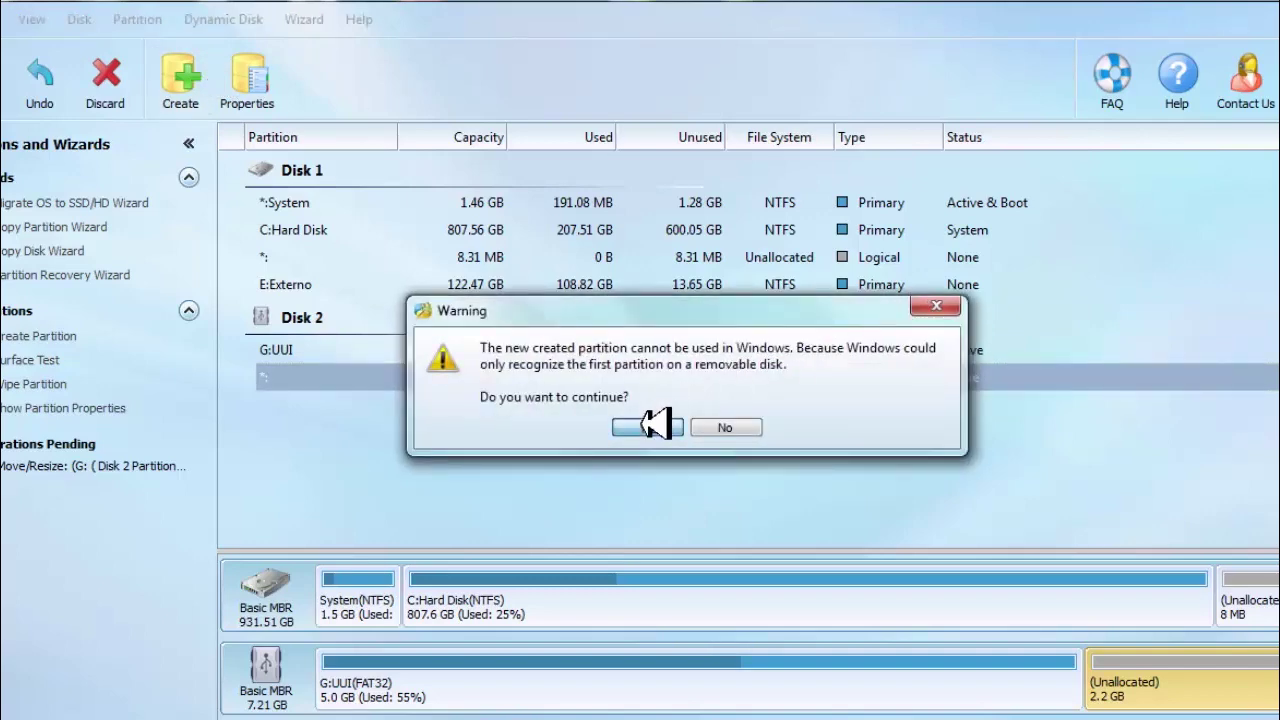
left_click(648, 424)
left_click(674, 262)
left_click(648, 282)
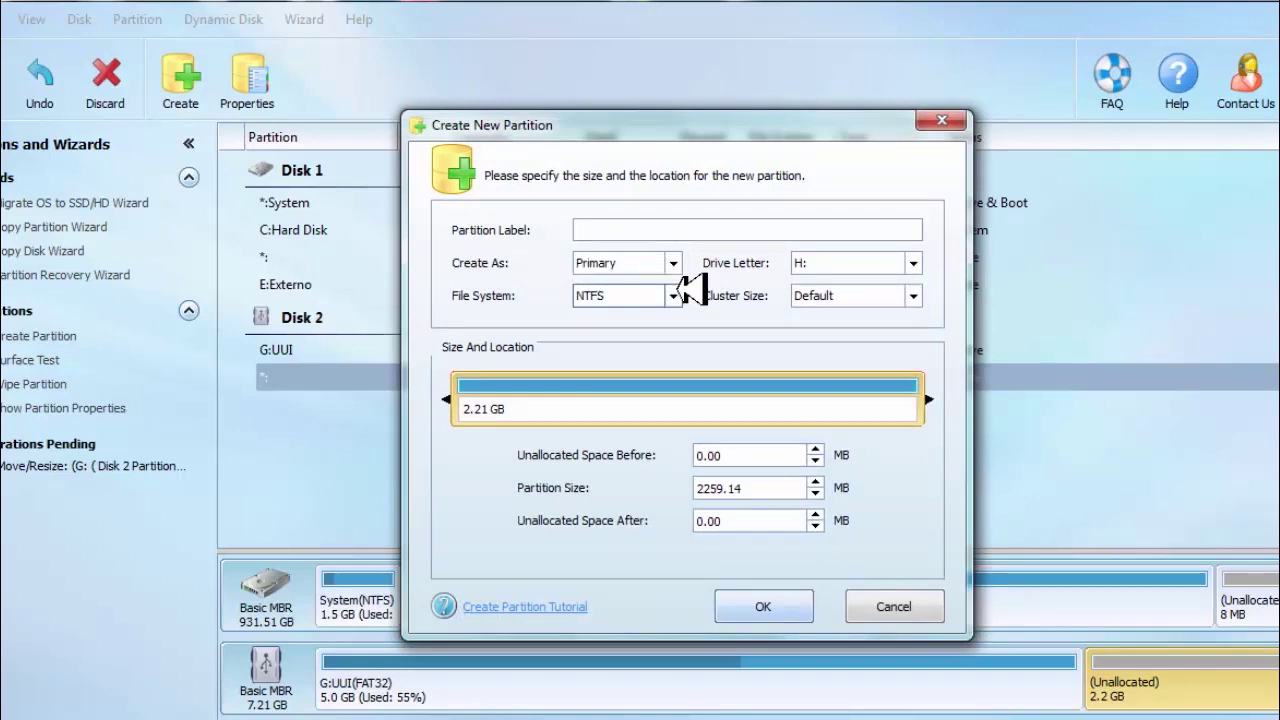
Set the new primary partition's file system to Ext4, label it persitence, and confirm its creation with all remaining space.
left_click(675, 295)
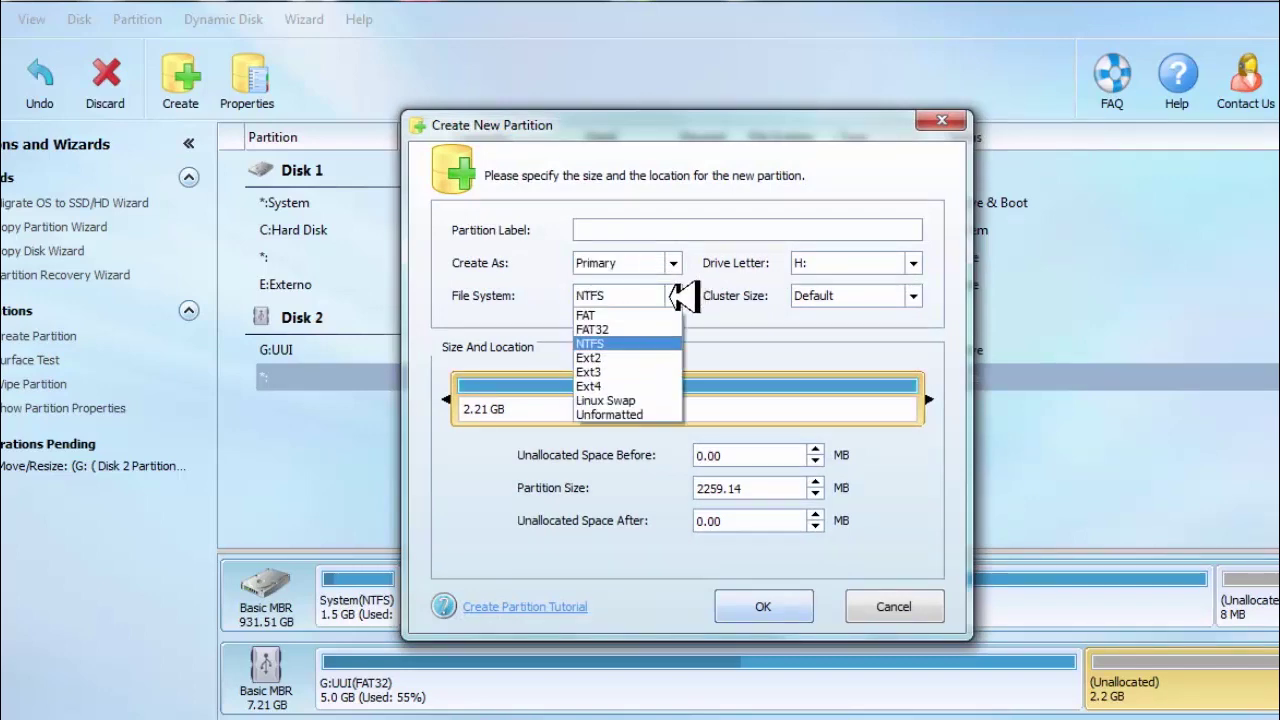
left_click(642, 385)
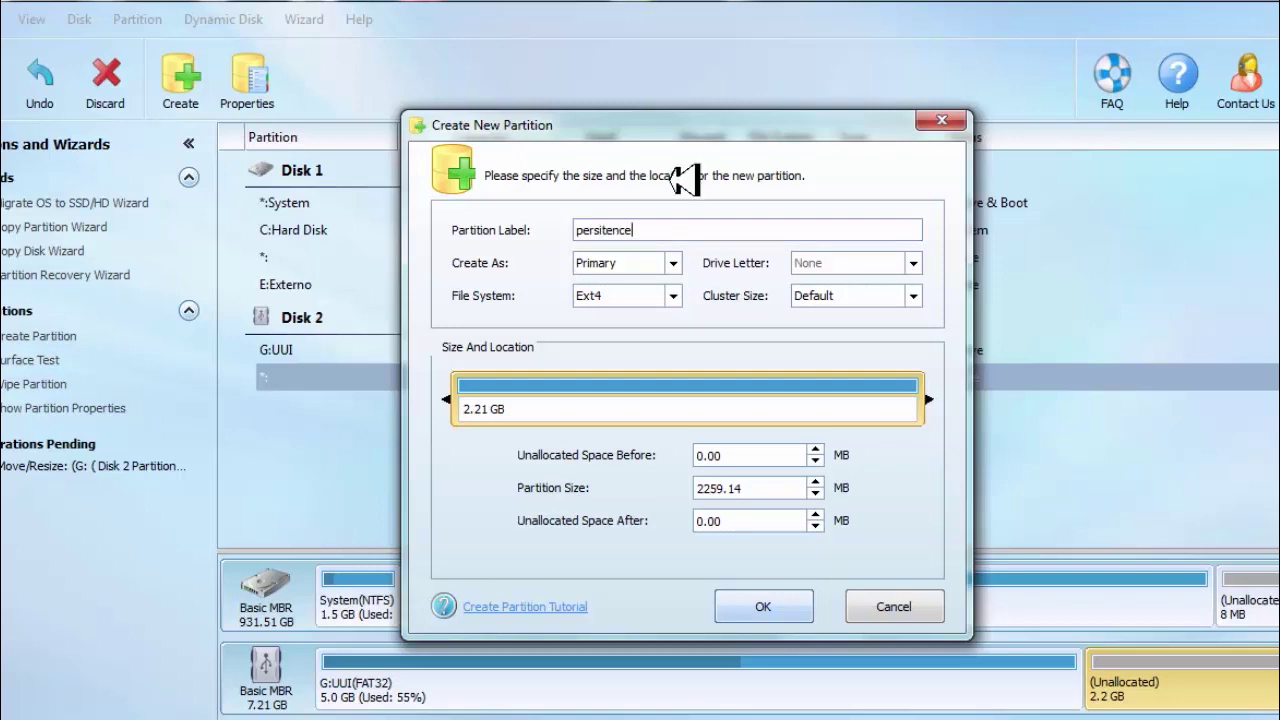
double_click(650, 230)
left_click(677, 230)
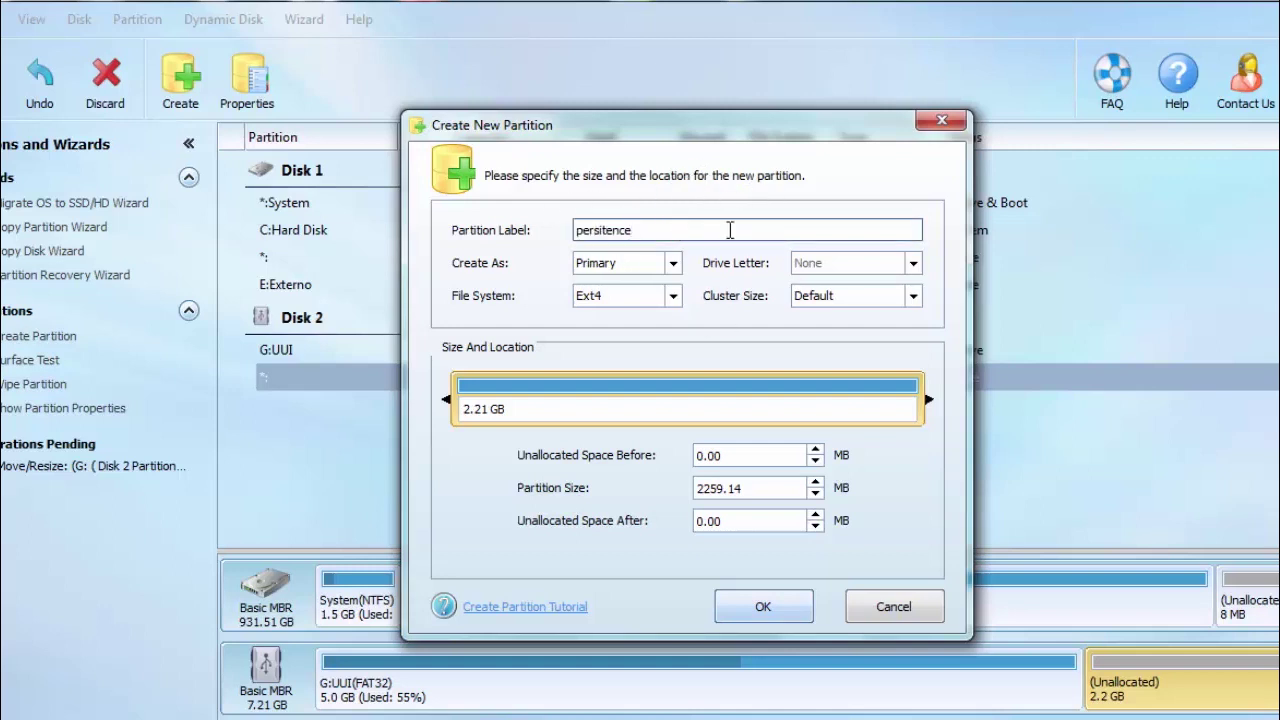
left_click(764, 607)
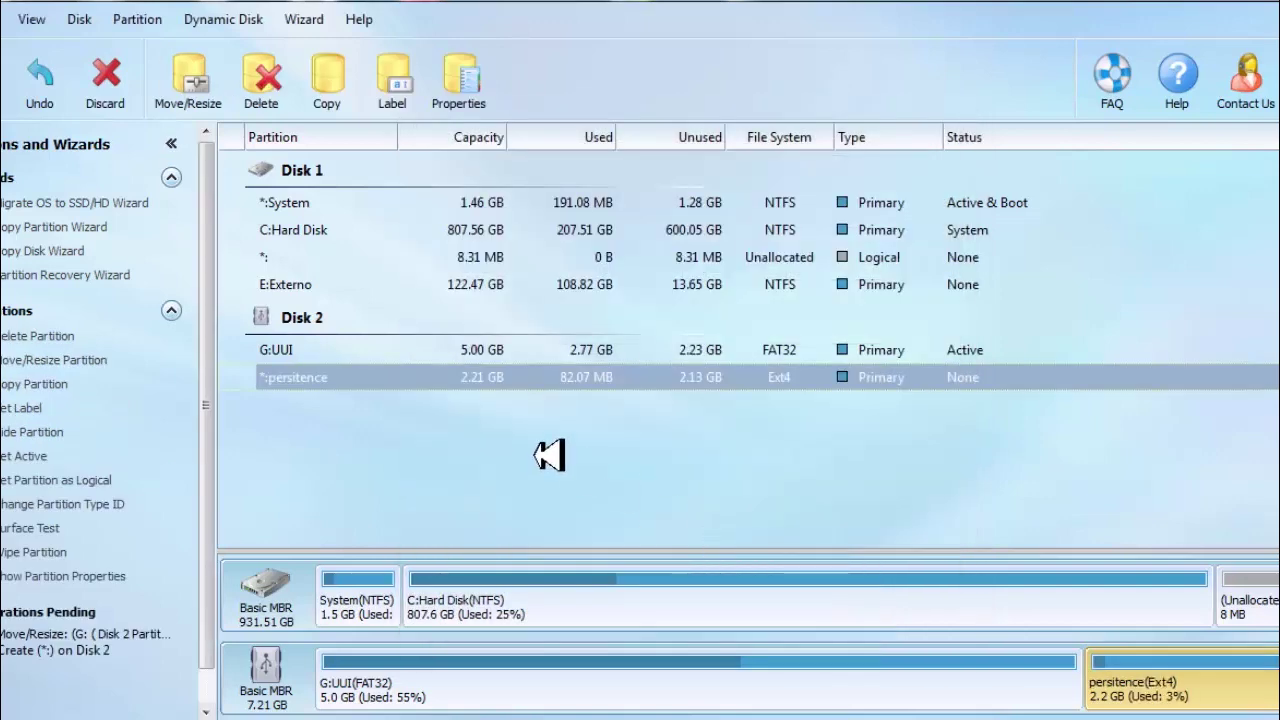
Apply the pending resize and create operations on Disk 2 and dismiss the completion message.
left_click(8, 77)
left_click(648, 433)
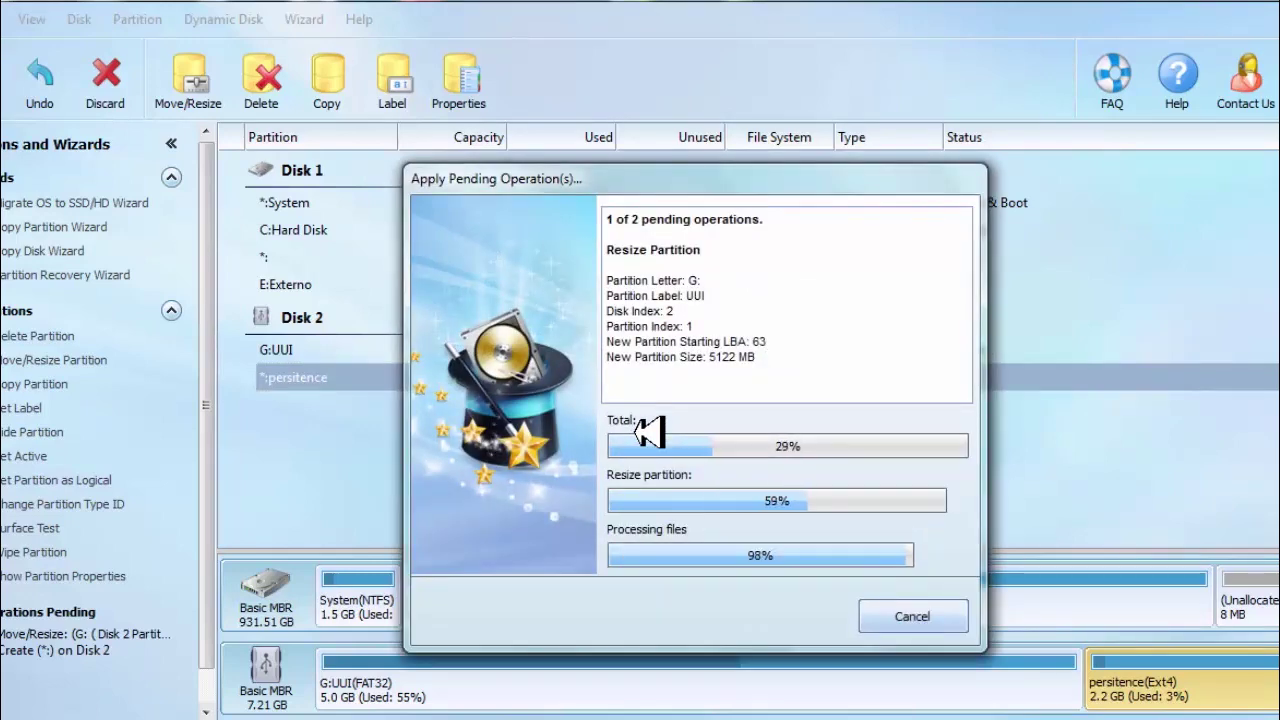
left_click_drag(711, 186, 922, 160)
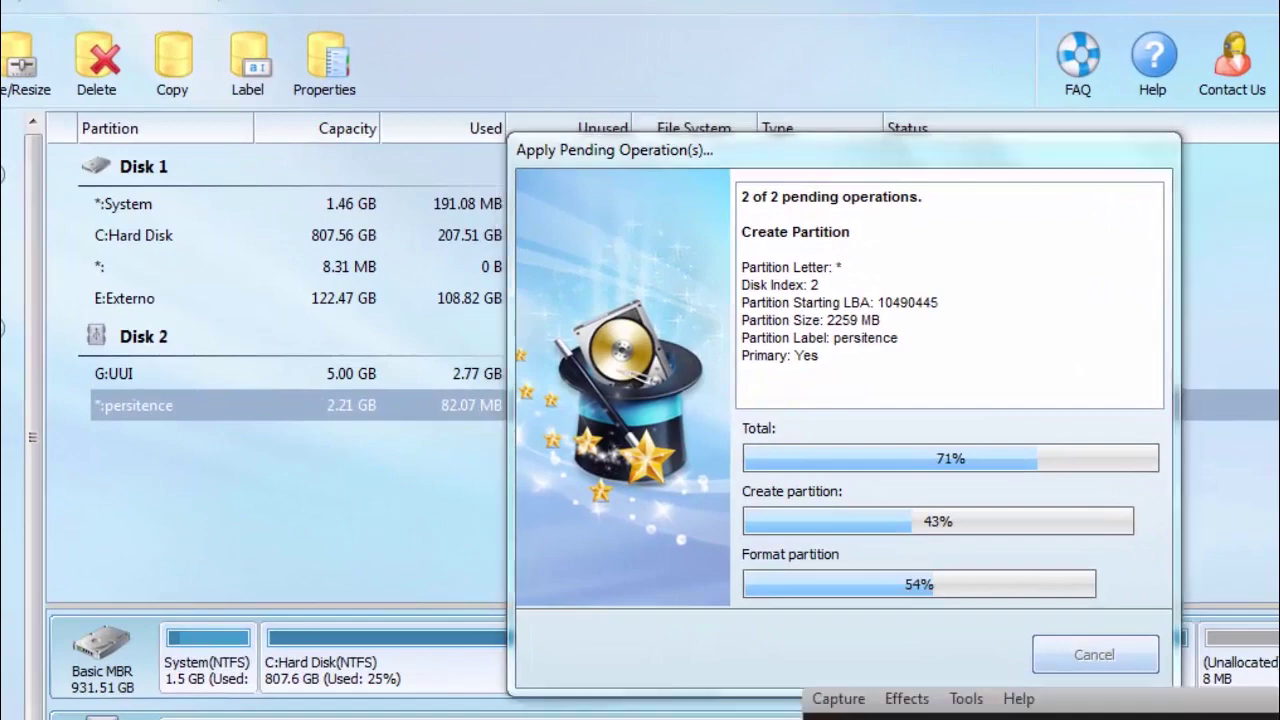
key("F9")
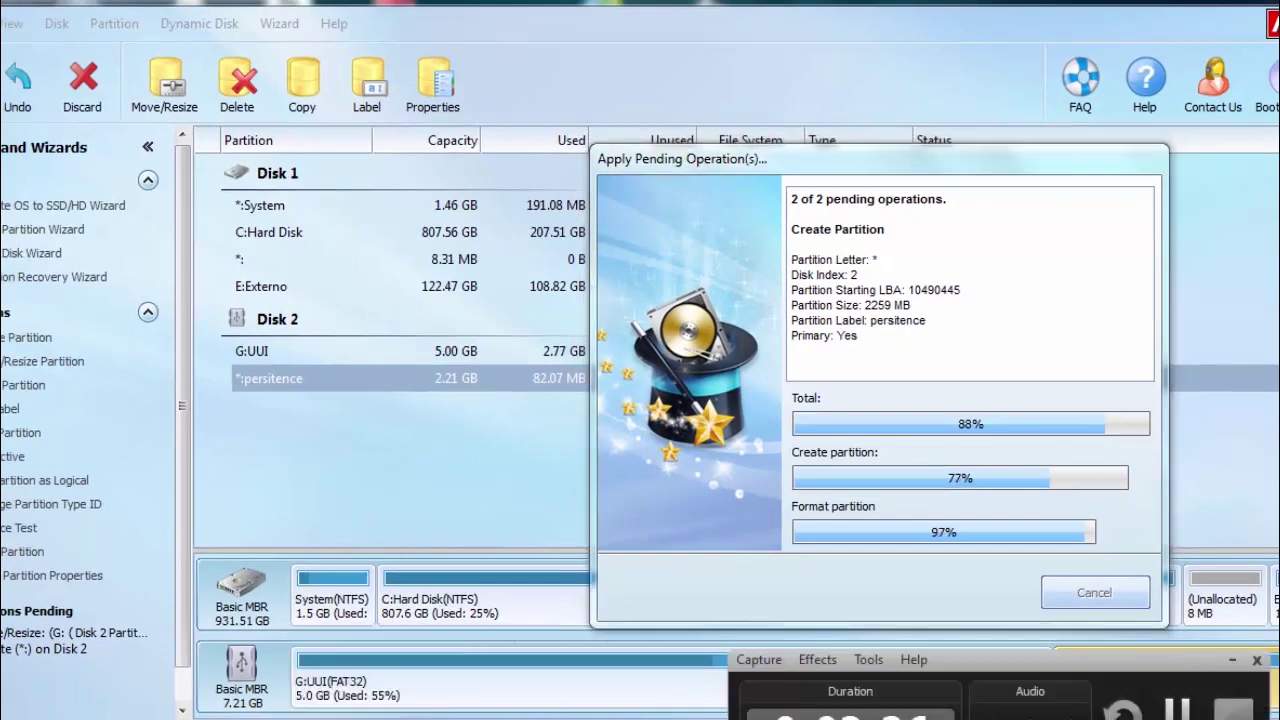
key("F9")
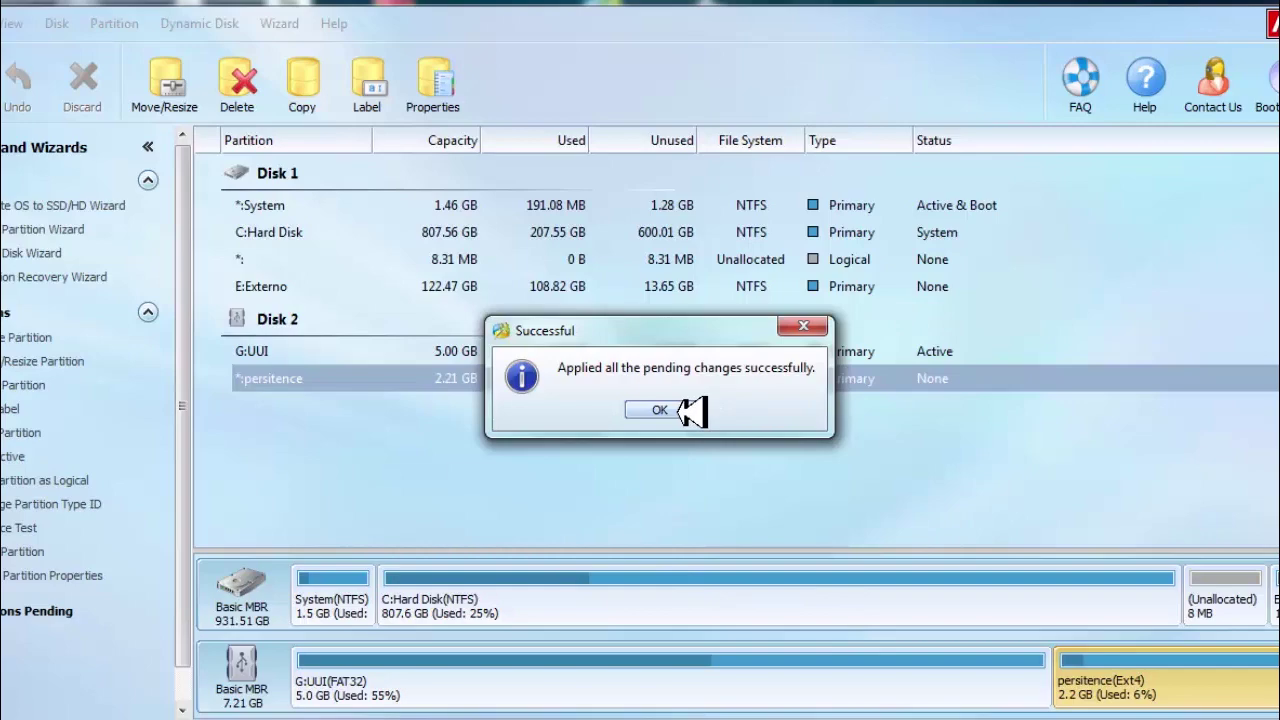
left_click(688, 410)
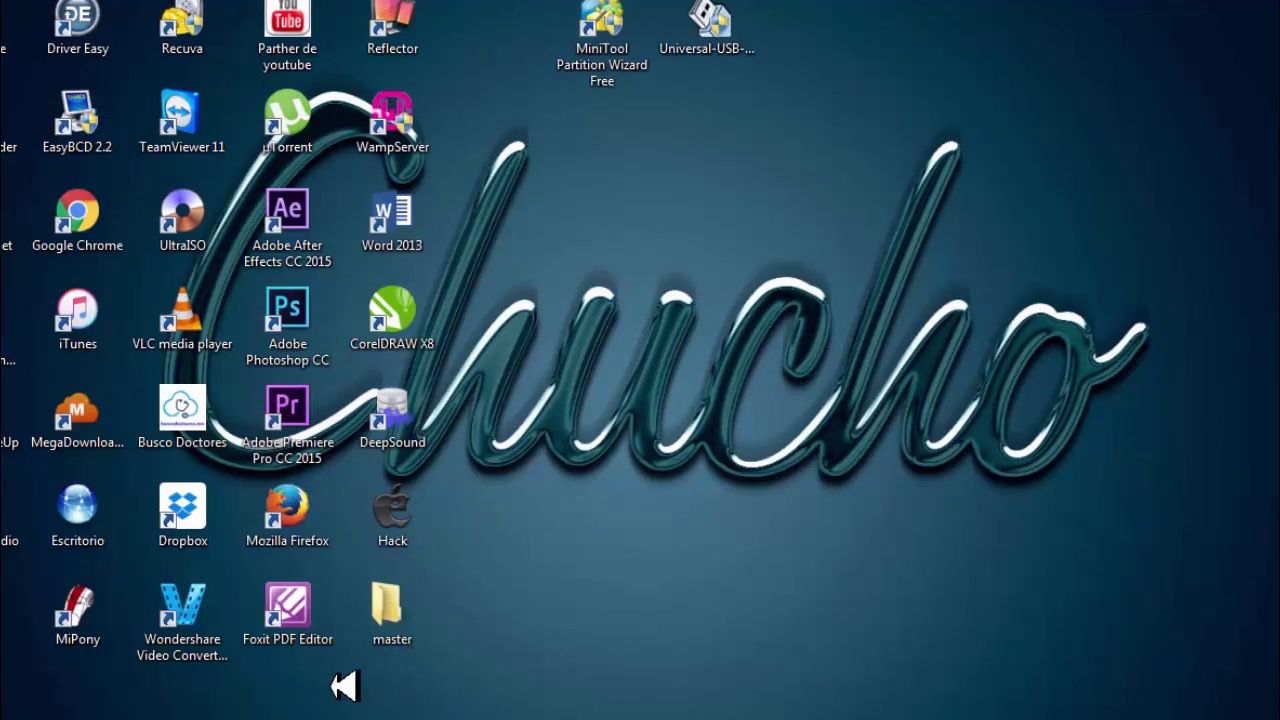
Open Equipo to view the computer's drives and look into the UUI (G:) drive.
key("super")
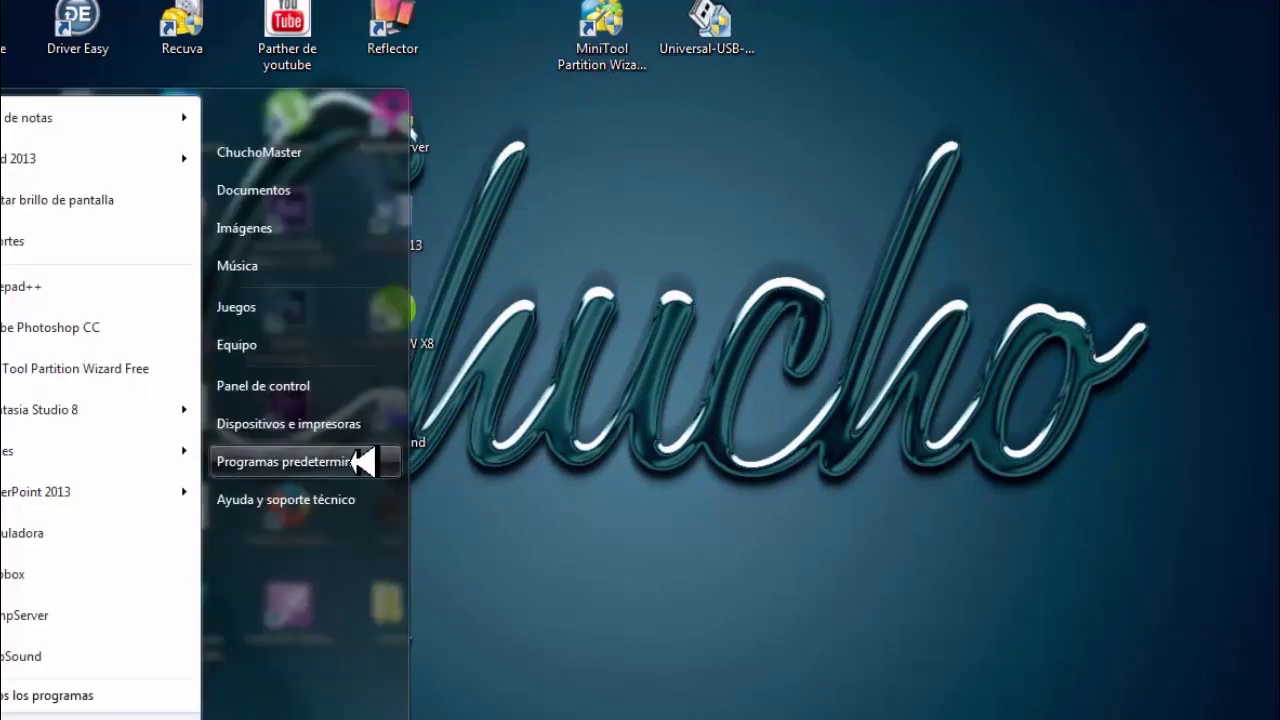
left_click(262, 258)
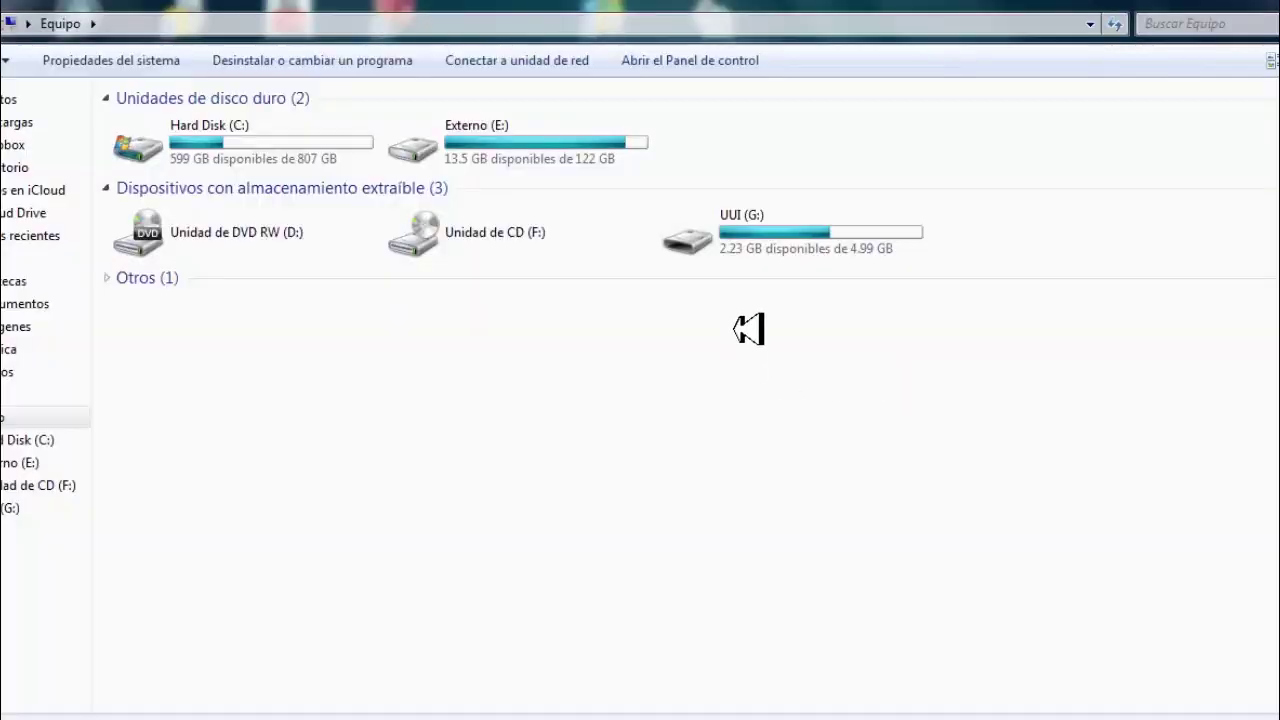
double_click(831, 258)
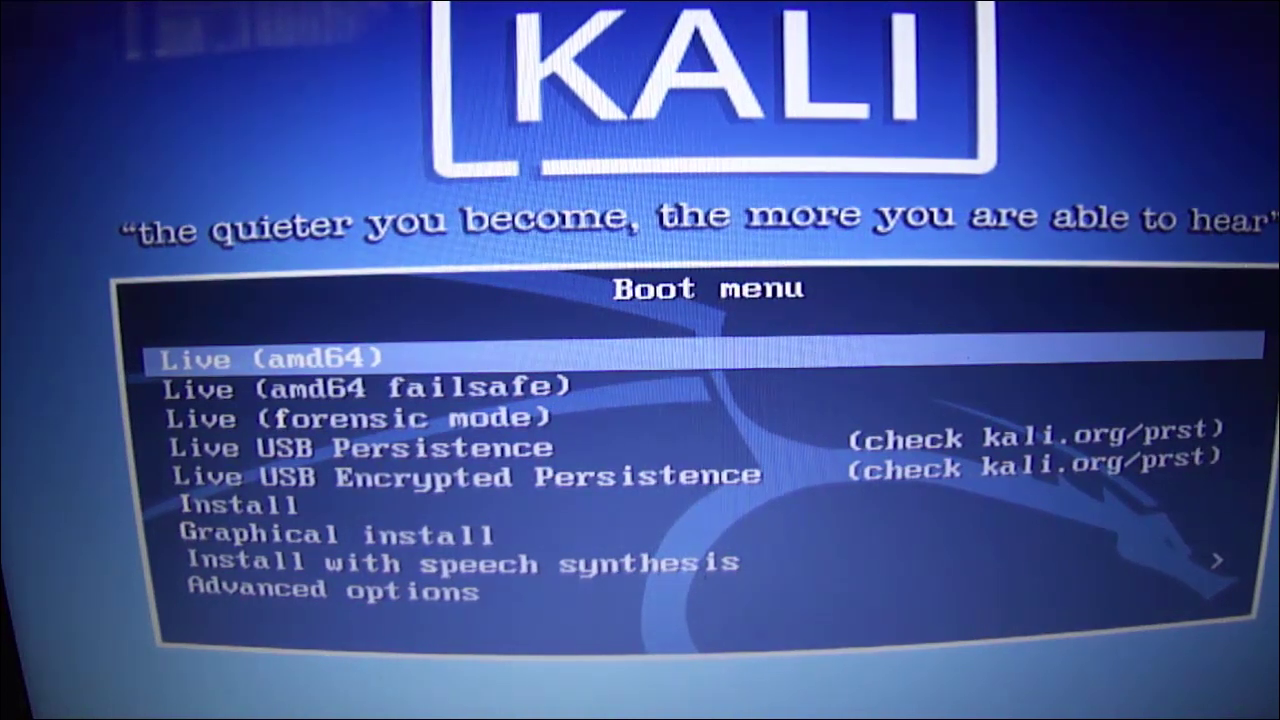
Boot Kali from the USB drive with the Live USB Persistence option.
key("Down")
key("Down")
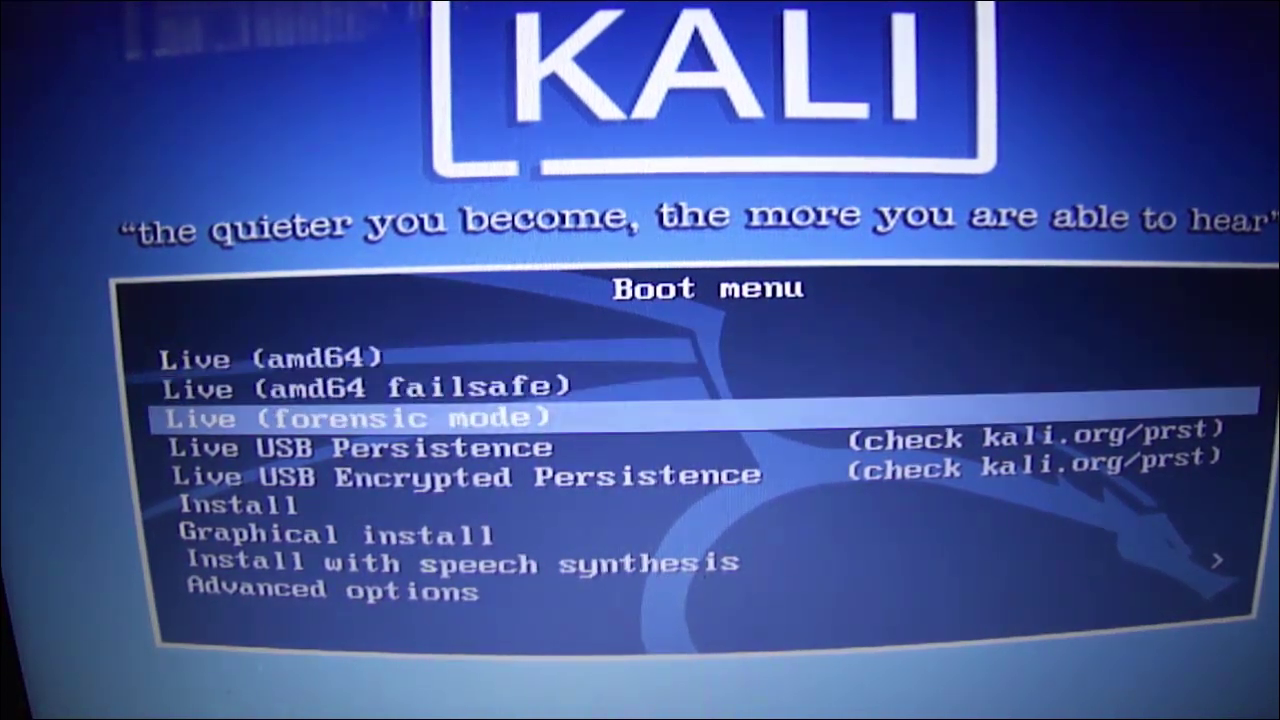
key("Down")
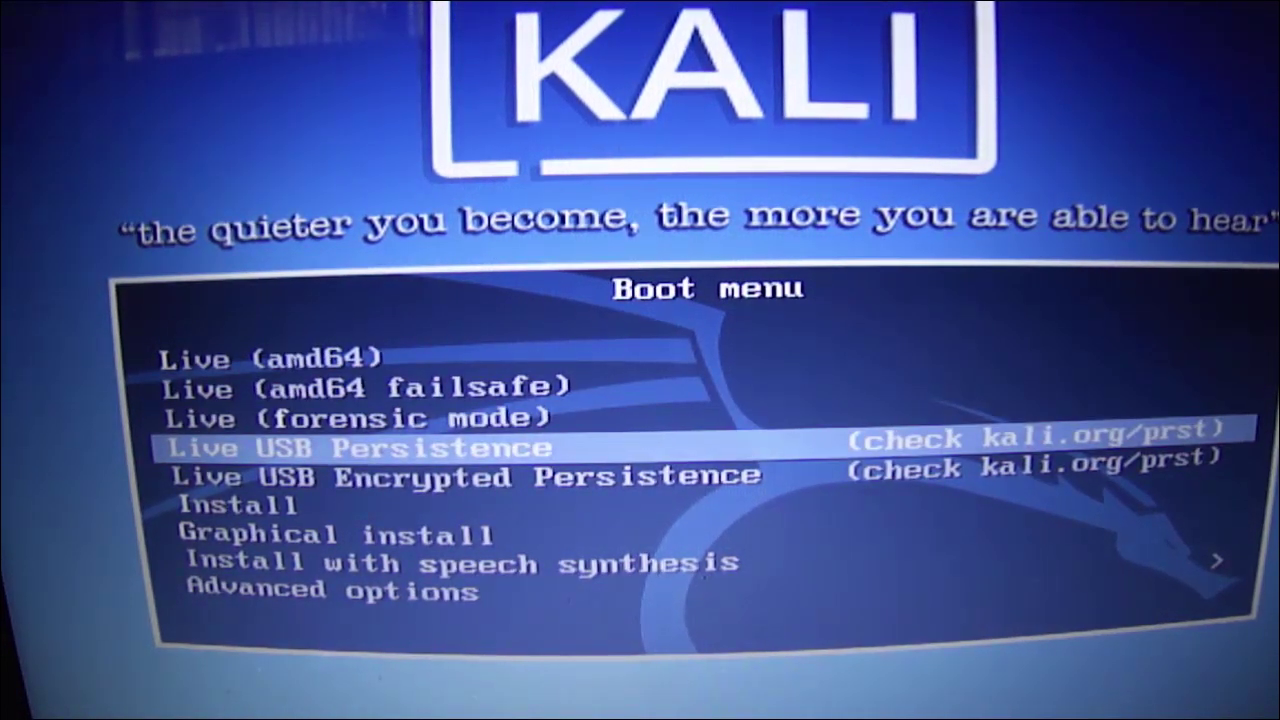
key("Return")
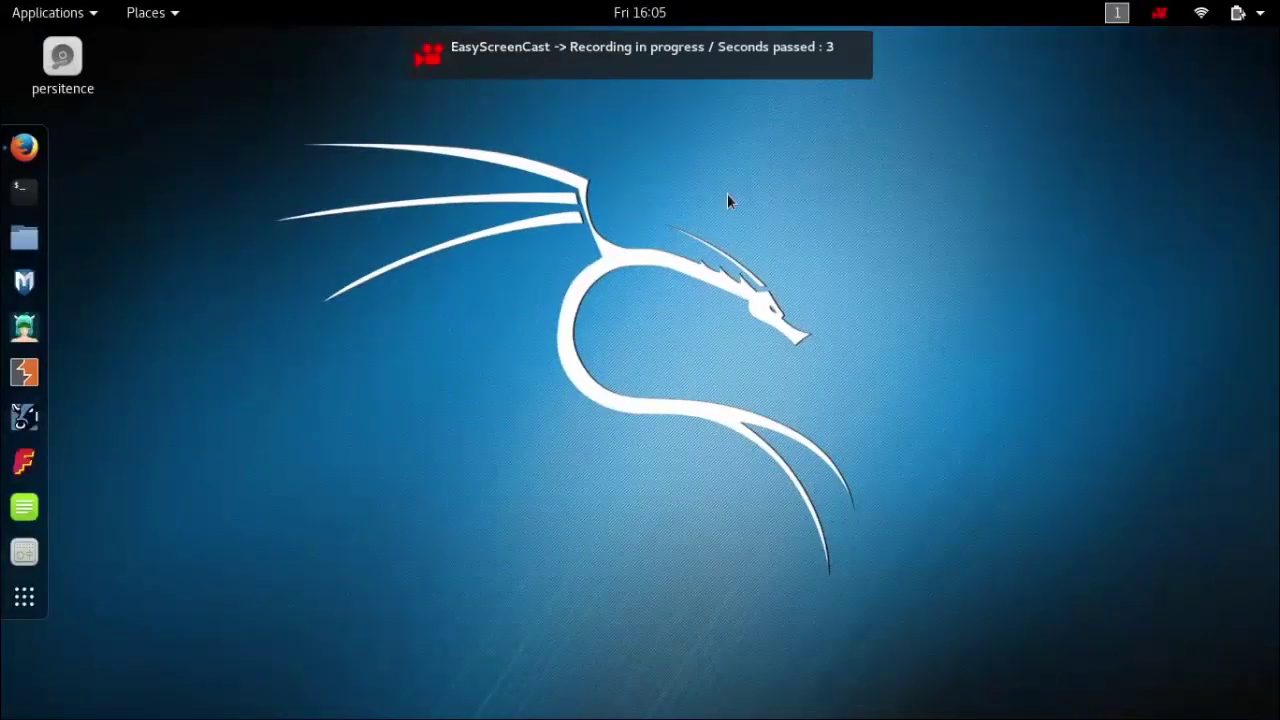
Open the persitence volume from the desktop, start a terminal in its folder, and move the terminal window over the file manager.
double_click(62, 60)
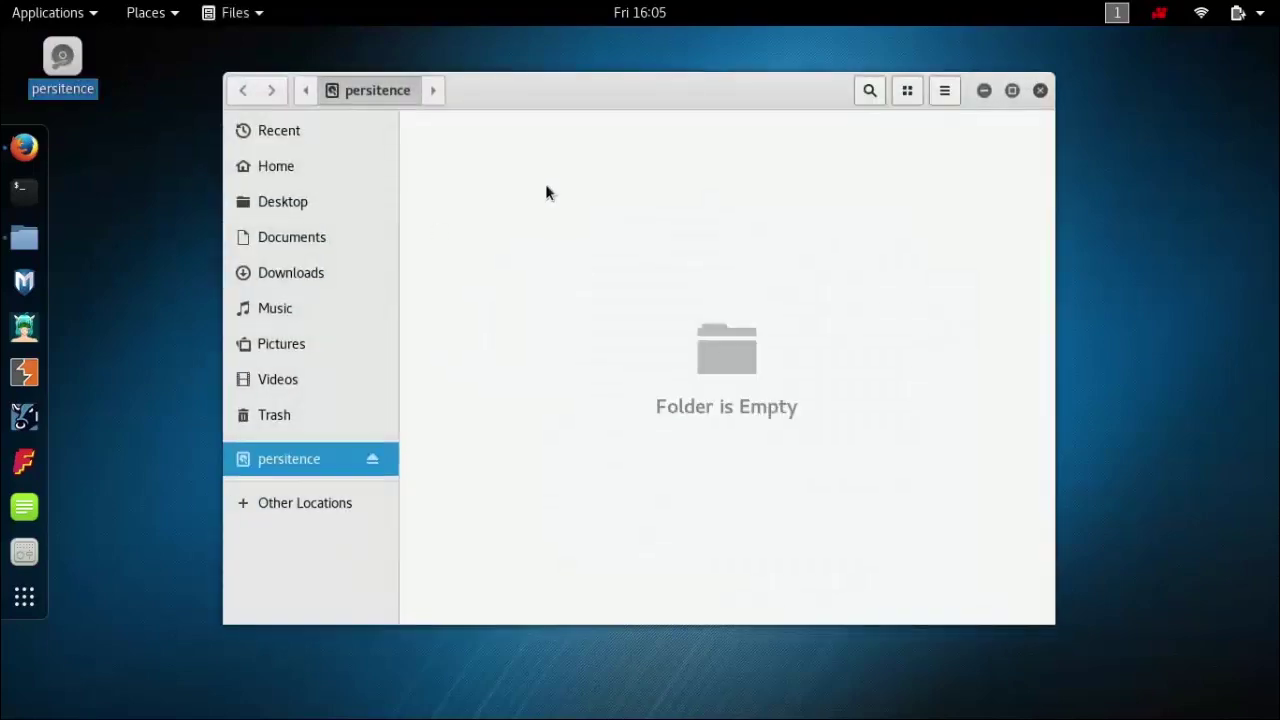
right_click(546, 192)
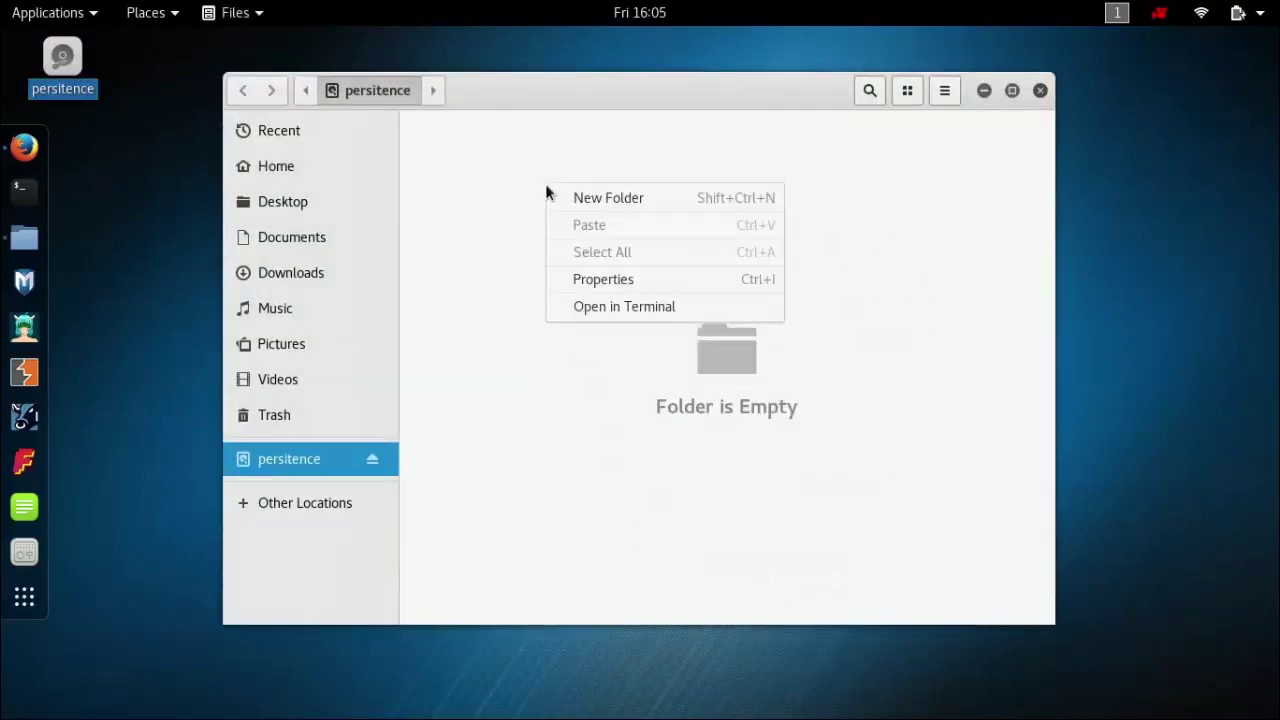
left_click(620, 310)
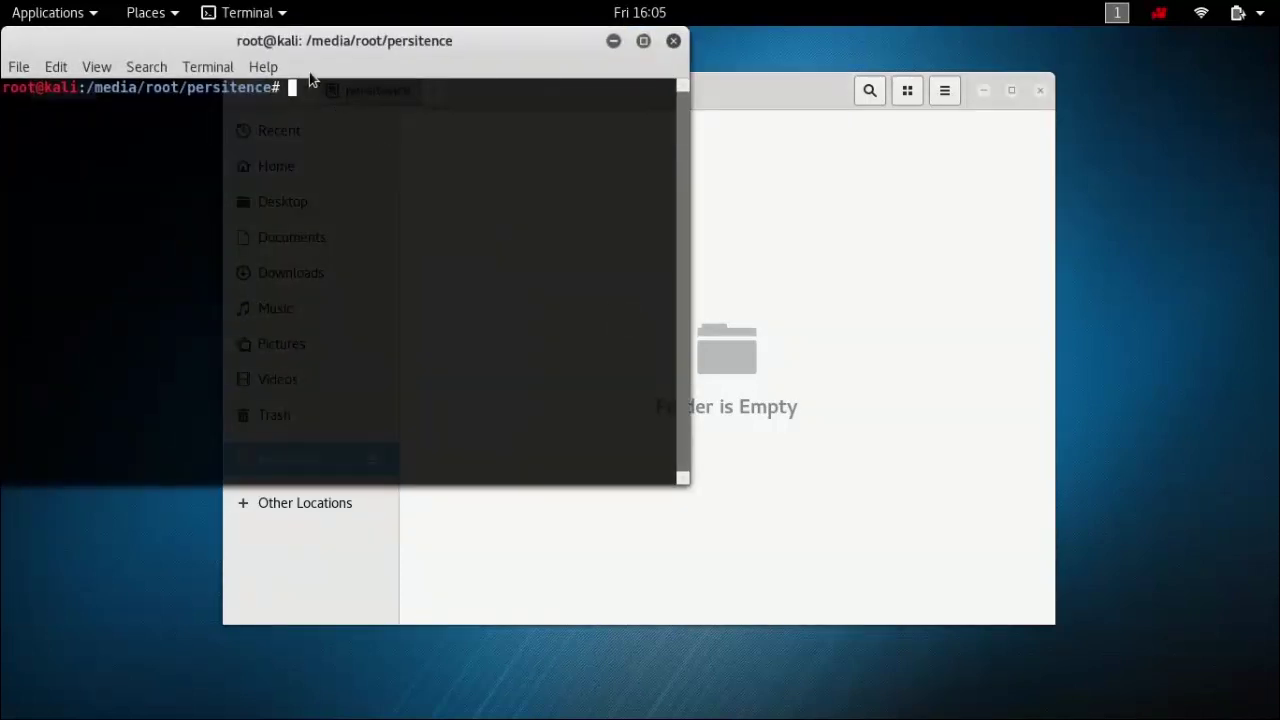
left_click_drag(301, 44, 614, 138)
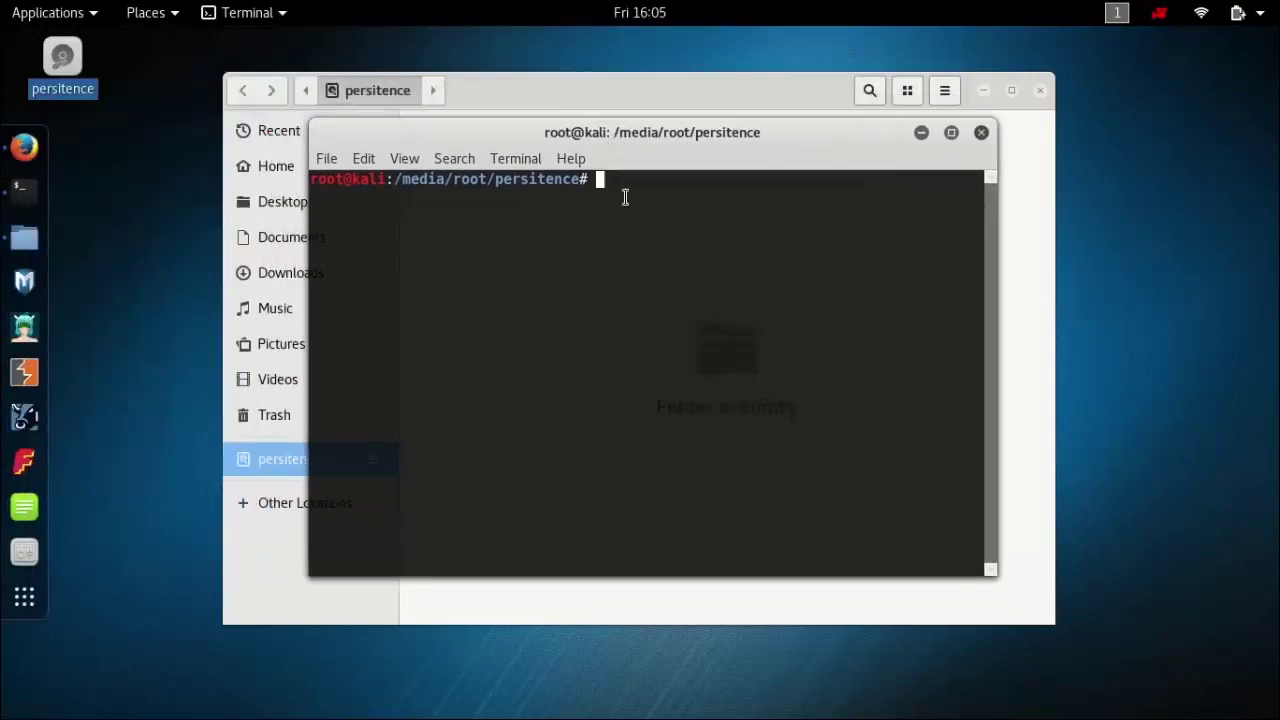
Write the persistence configuration file on the volume by running echo "/union">persistence.conf.
type("e")
type("cho")
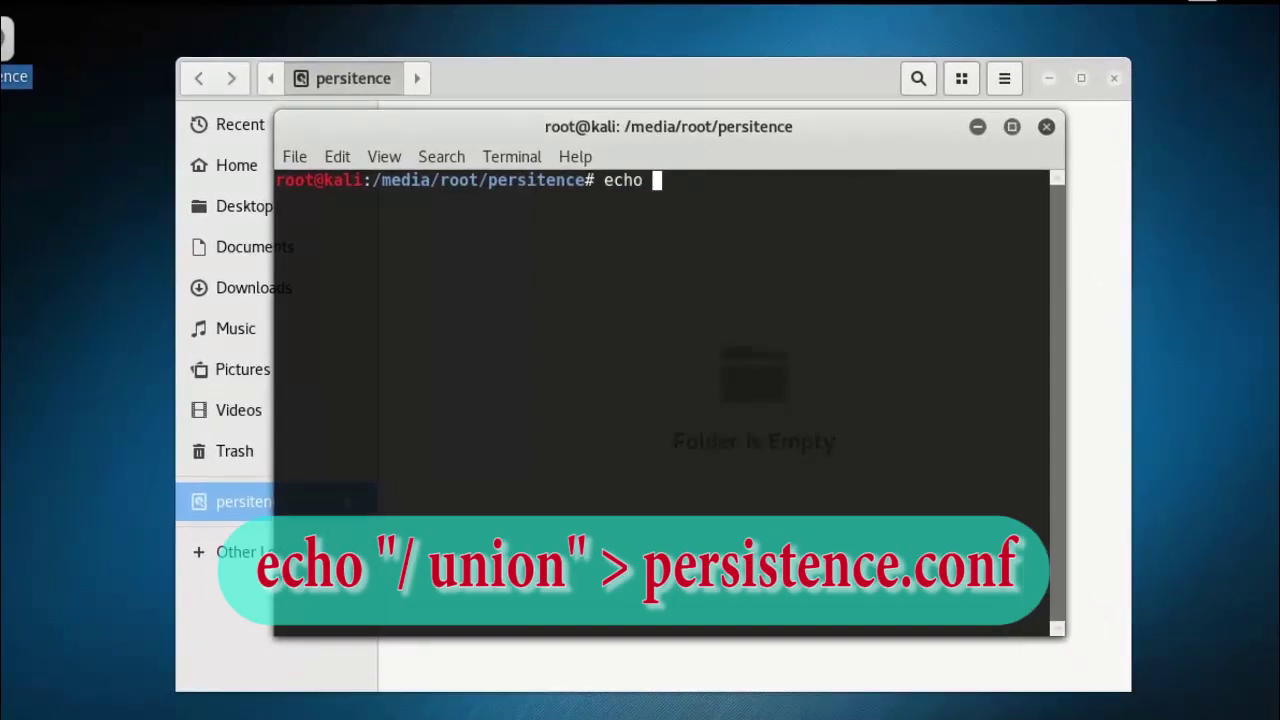
type(" \"/uni")
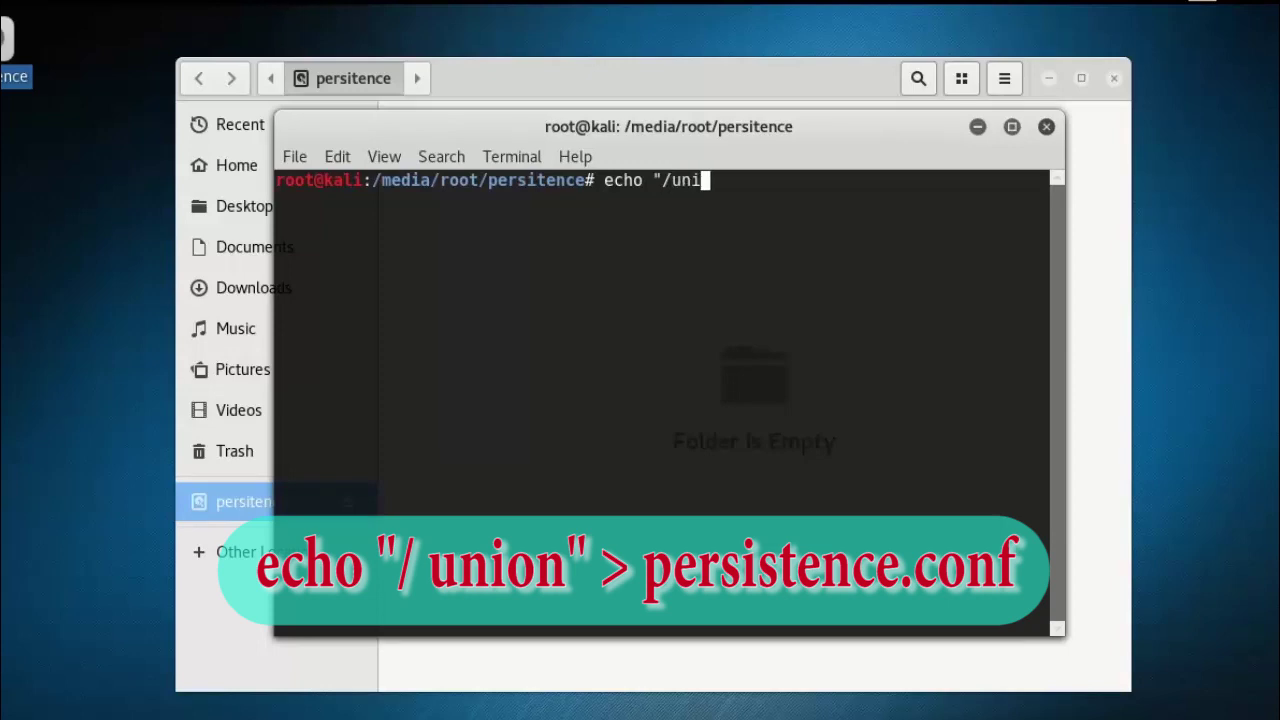
type("on\"")
type(">persi")
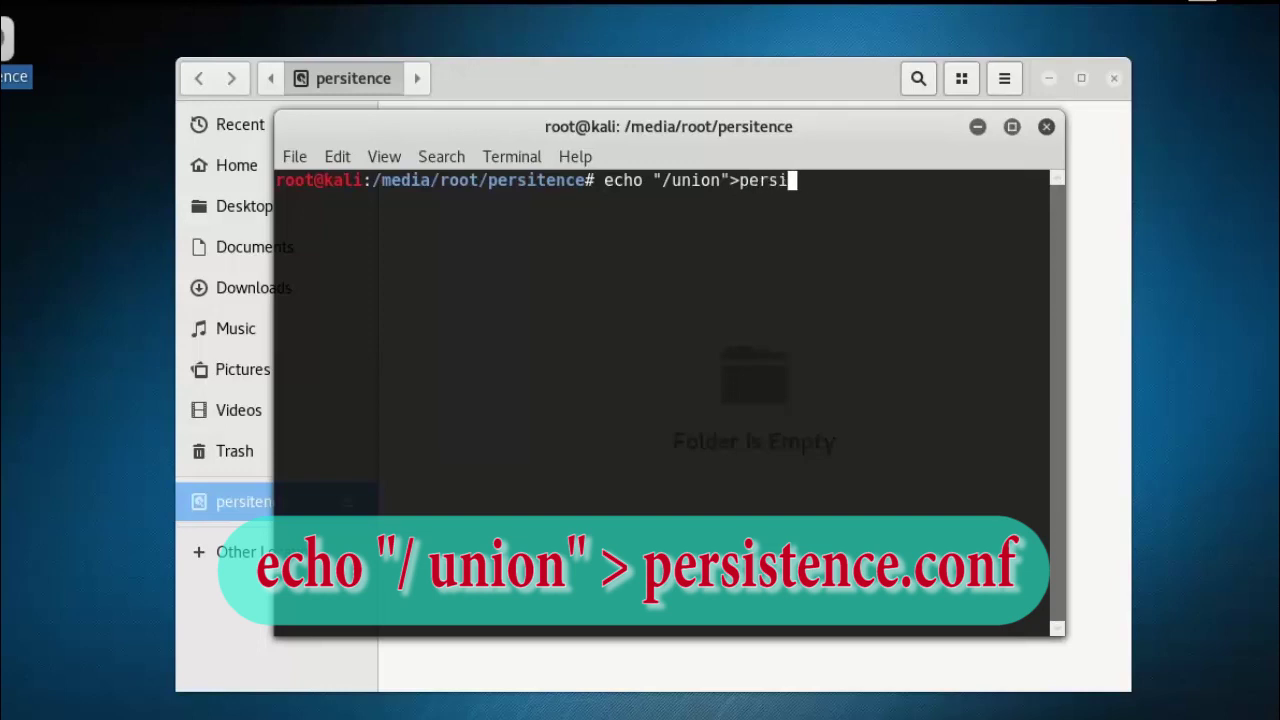
type("sstence.c")
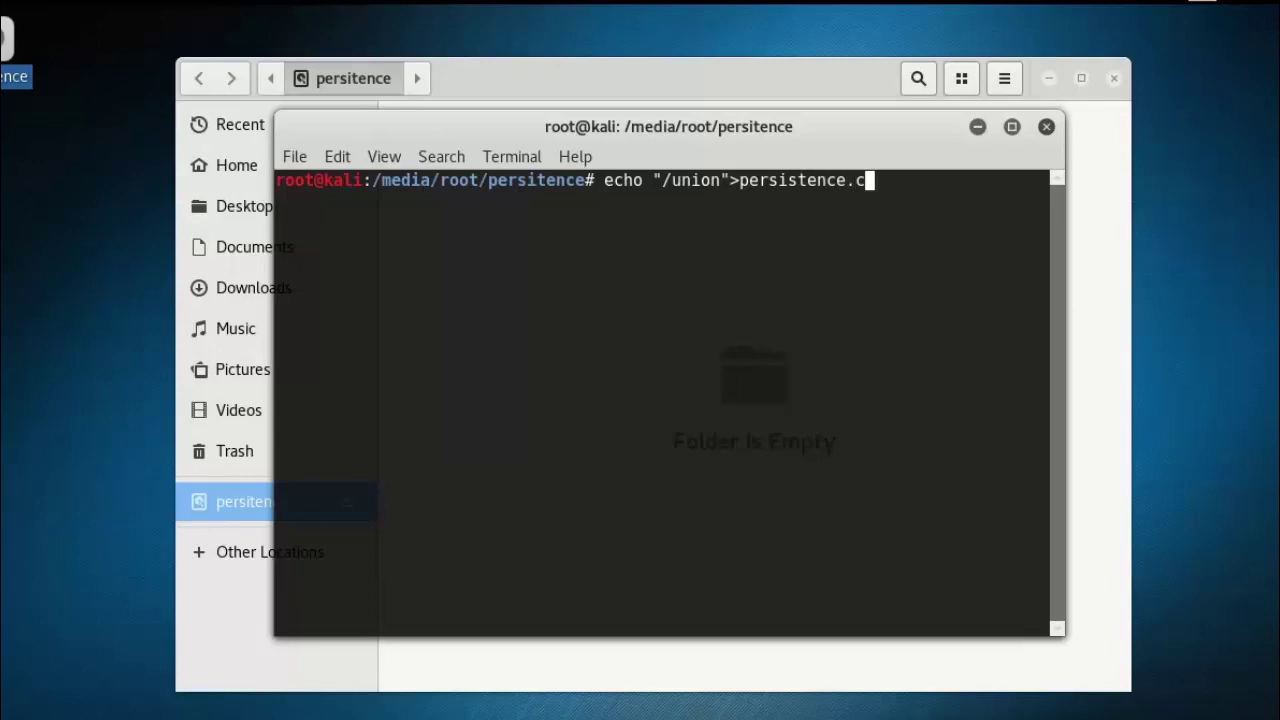
type("ong.cong")
key("BackSpace")
type("f")
key("Return")
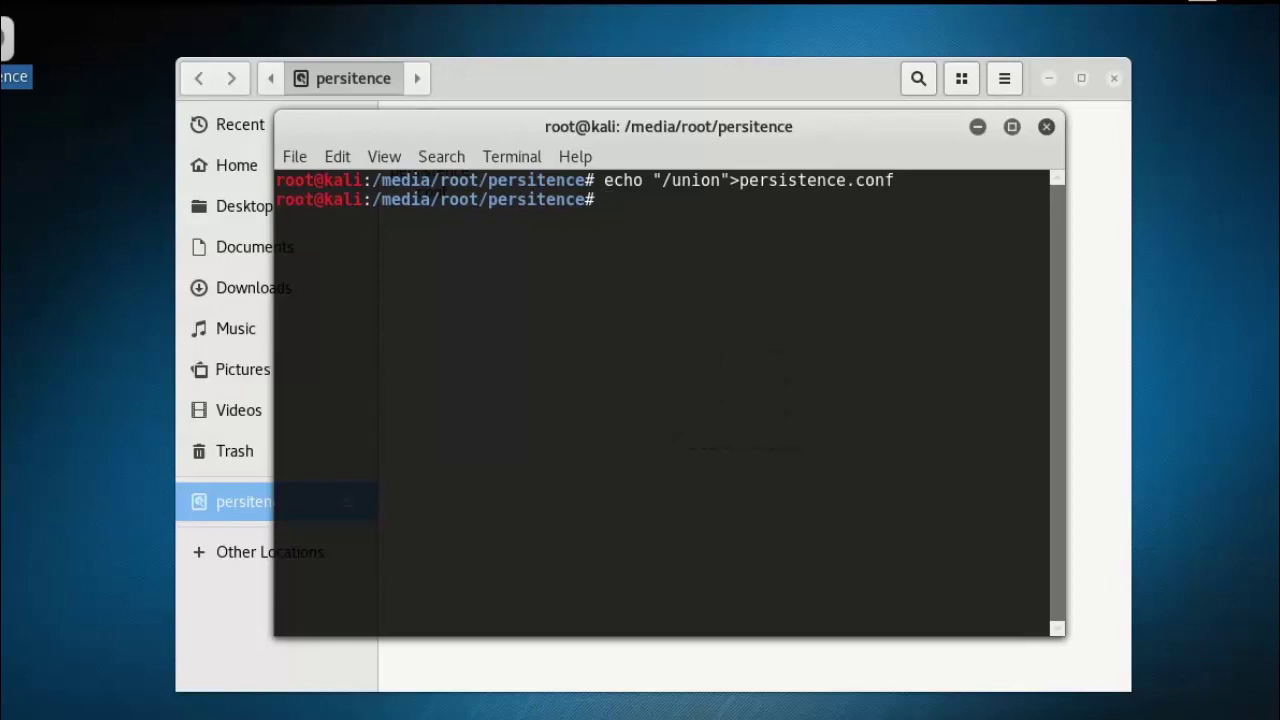
Change the terminal's working directory to the root with cd /.
type("cd")
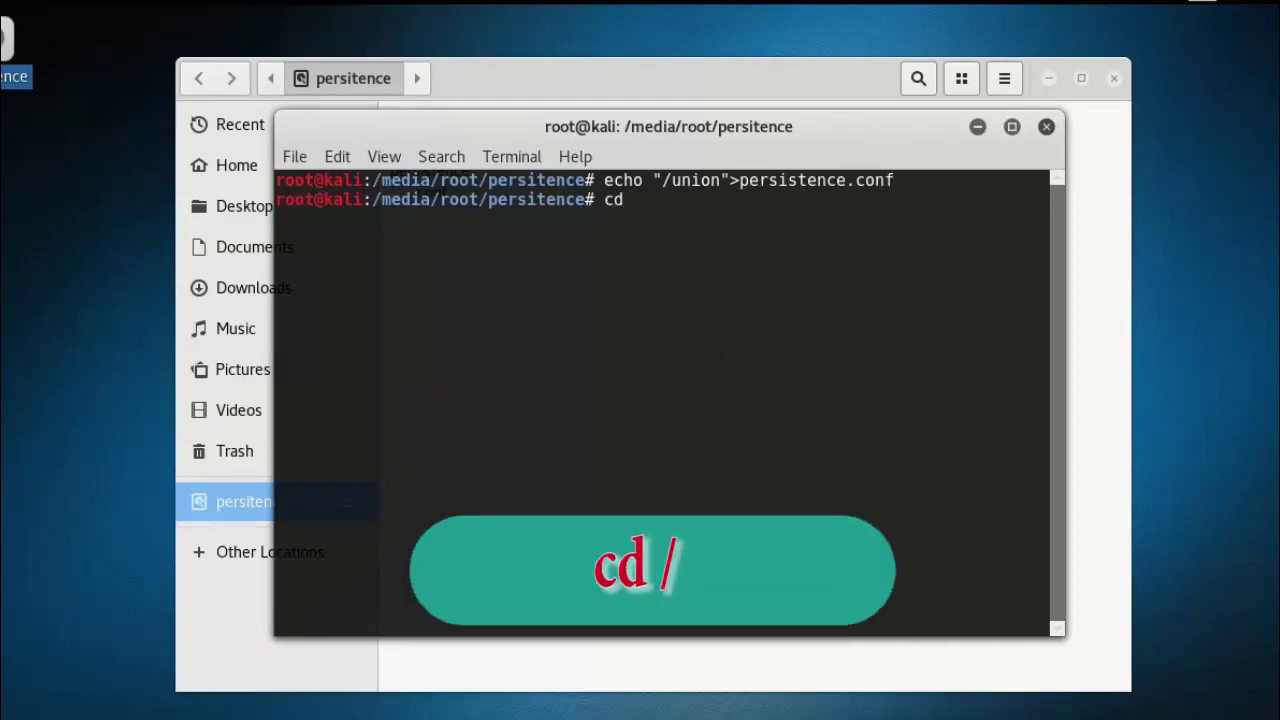
type(" ?")
type("/")
key("Return")
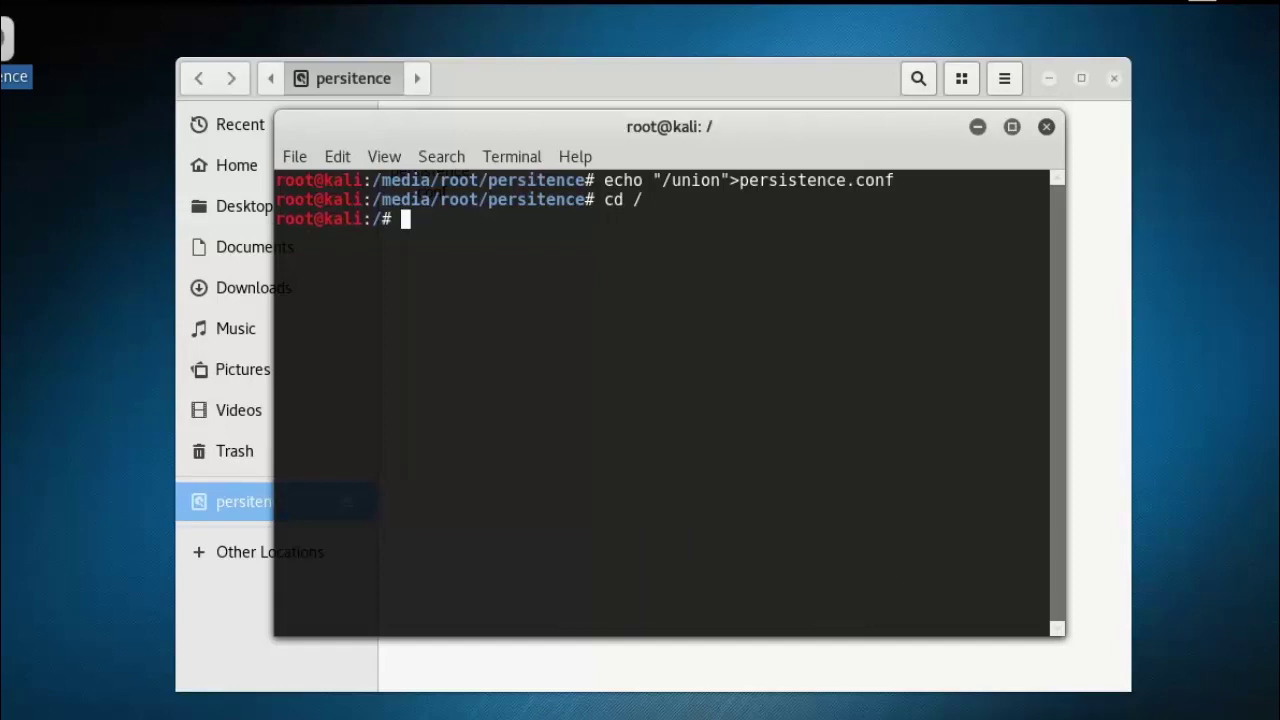
List all disks and their partitions with fdisk -l.
type("fisd")
key("BackSpace")
key("BackSpace")
key("BackSpace")
type("disk")
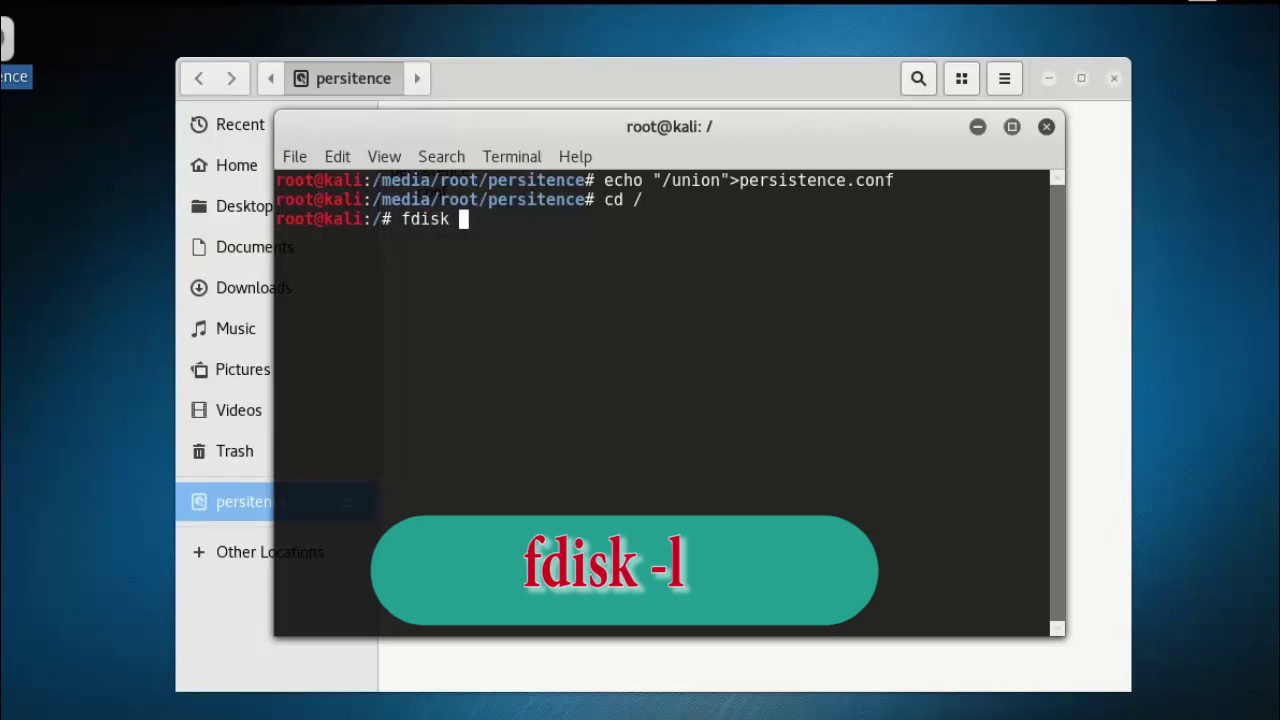
type(" -l")
key("Return")
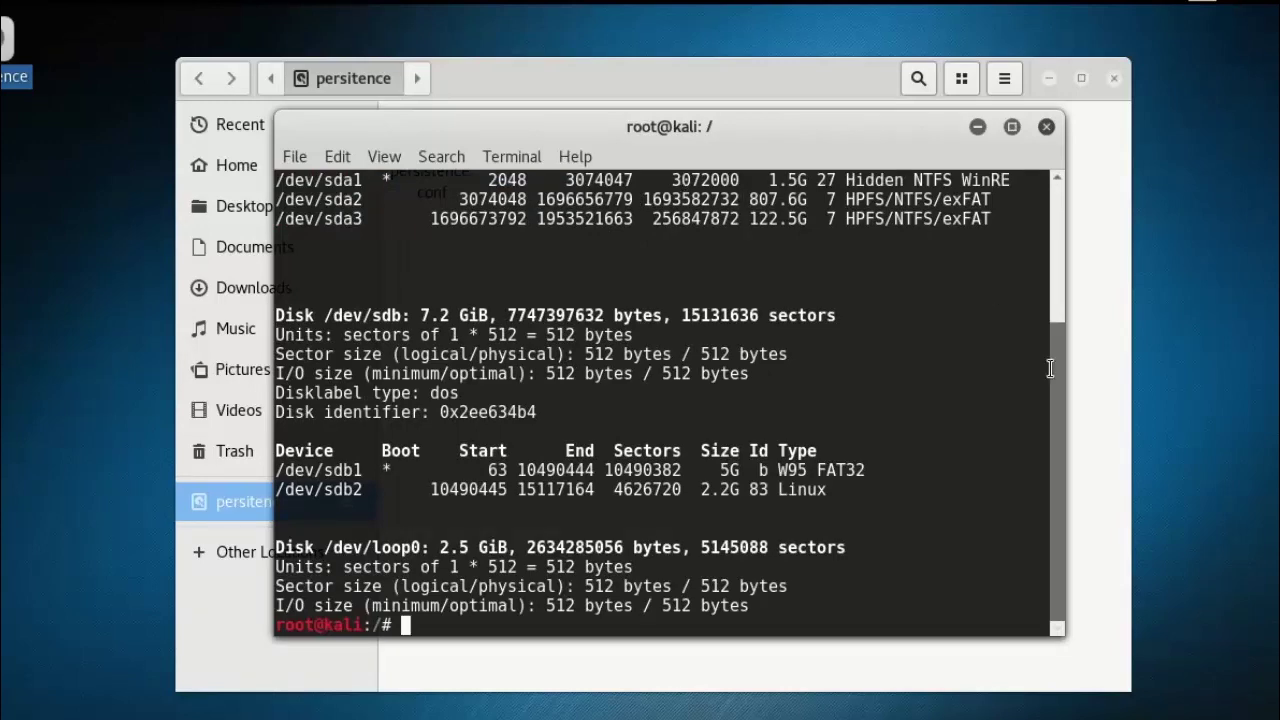
Find the USB drive's Linux partition in the disk listing and copy its path, /dev/sdb2.
left_click_drag(1064, 282, 1064, 421)
left_click_drag(364, 495, 284, 500)
right_click(320, 497)
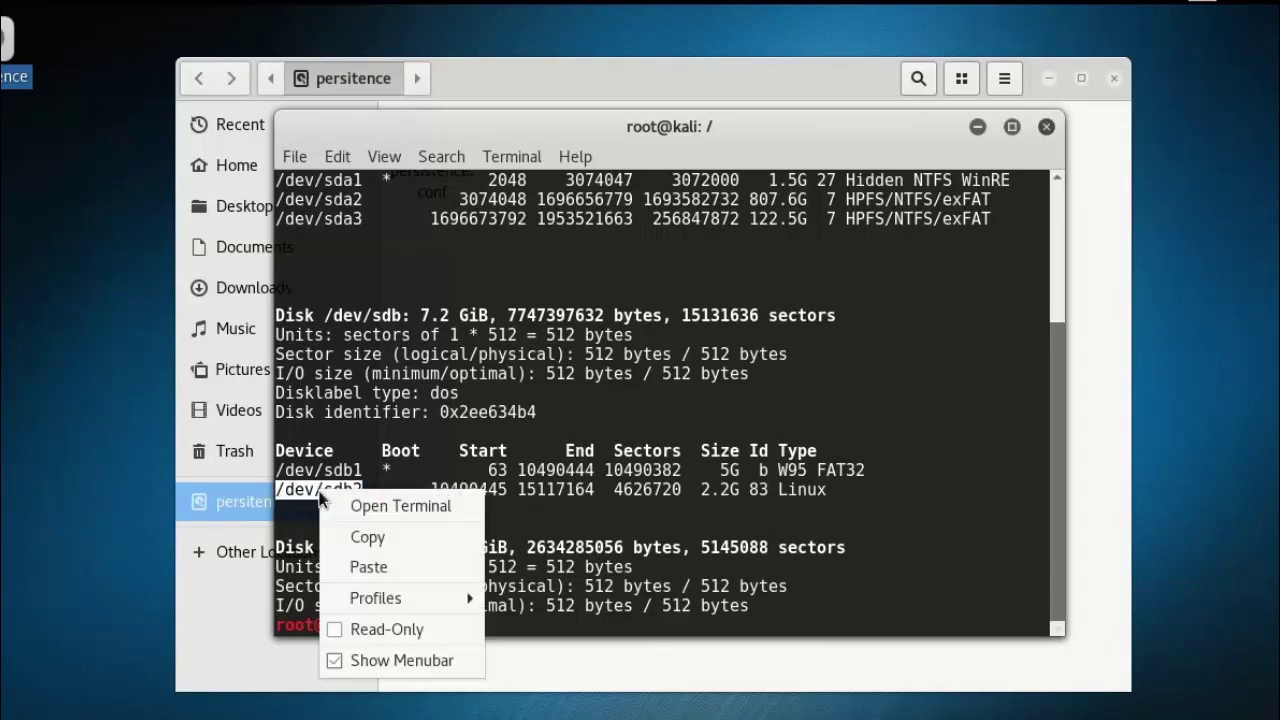
left_click(389, 541)
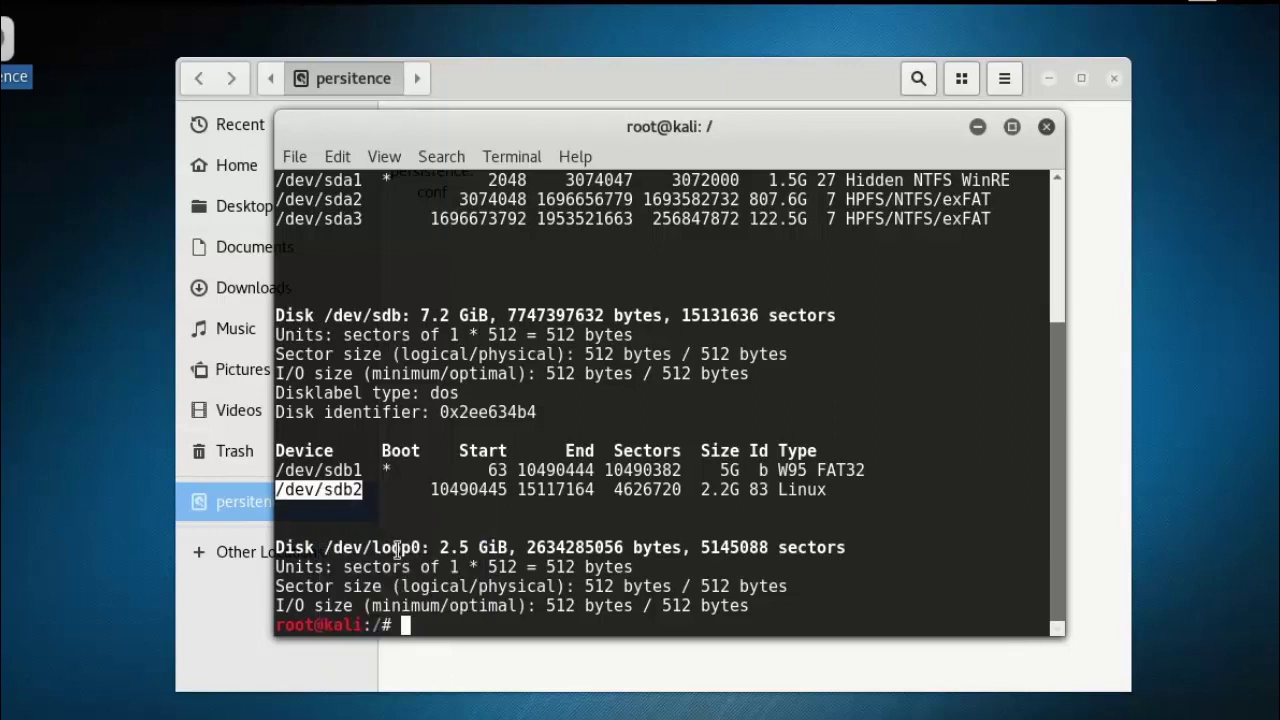
Force-unmount the persistence partition by running umount -f with the copied path /dev/sdb2.
left_click(423, 641)
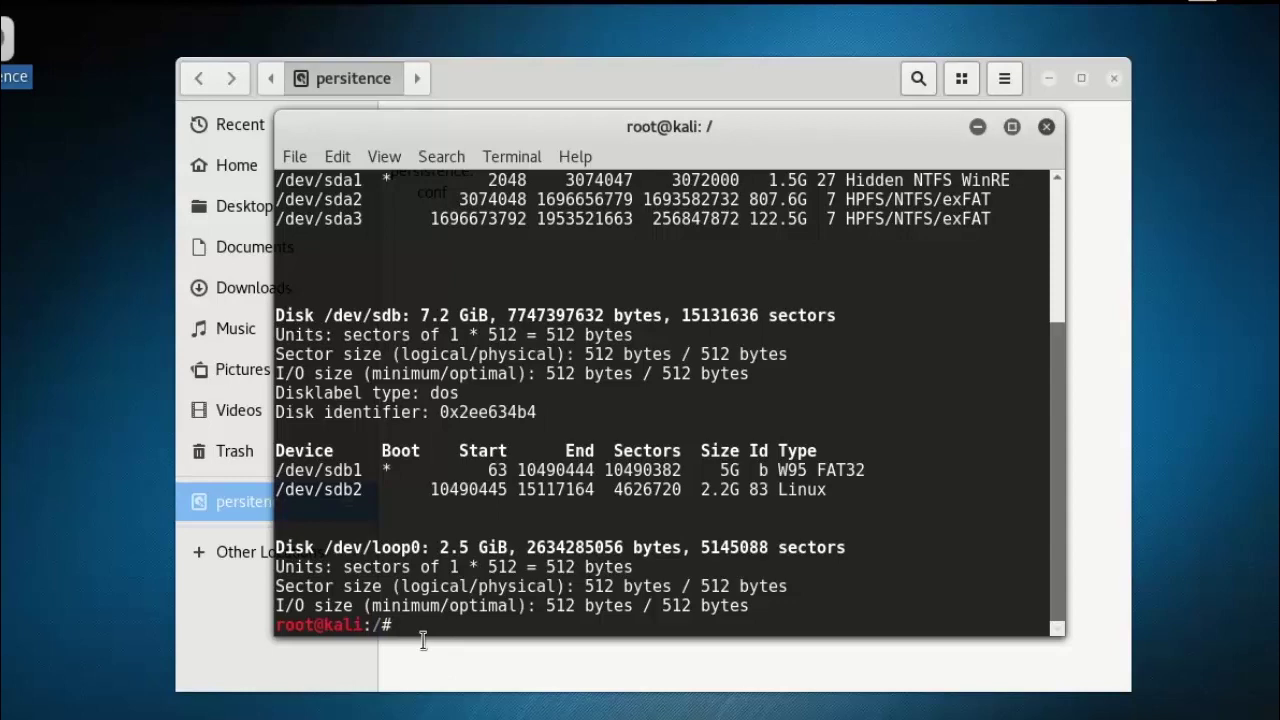
type("un")
type("mount")
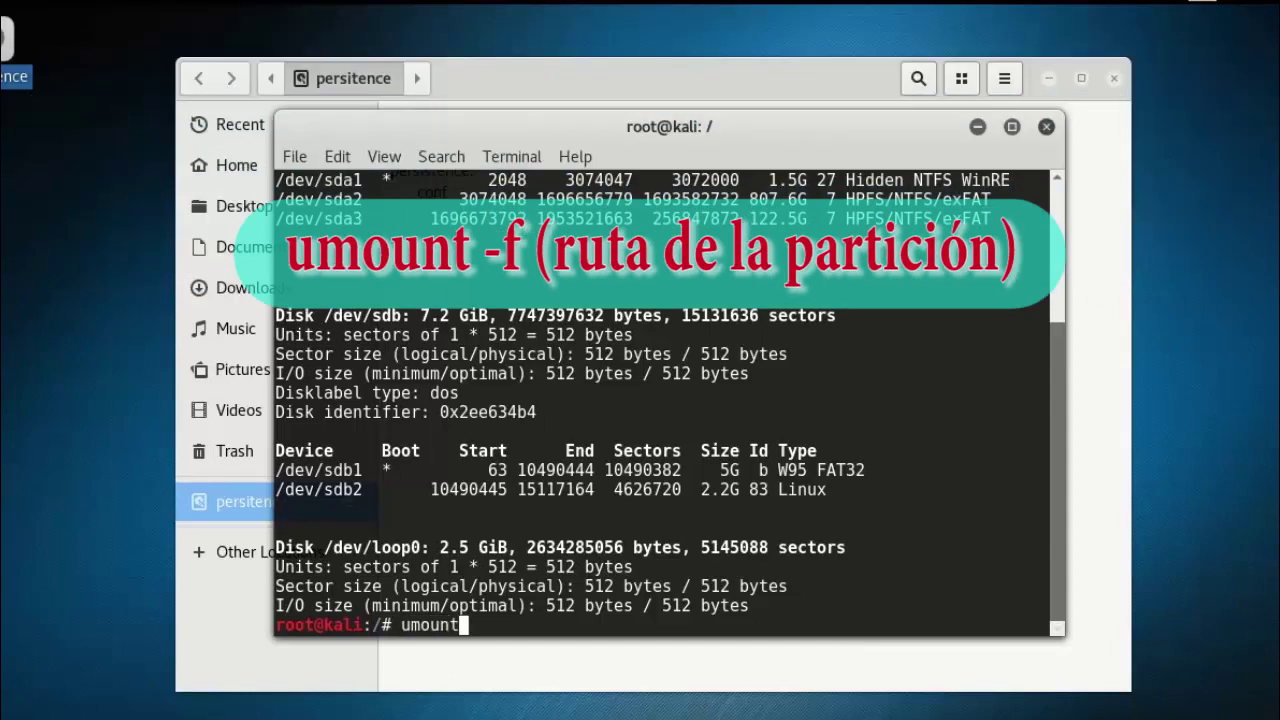
type(" /")
key("BackSpace")
type("-f")
right_click(517, 630)
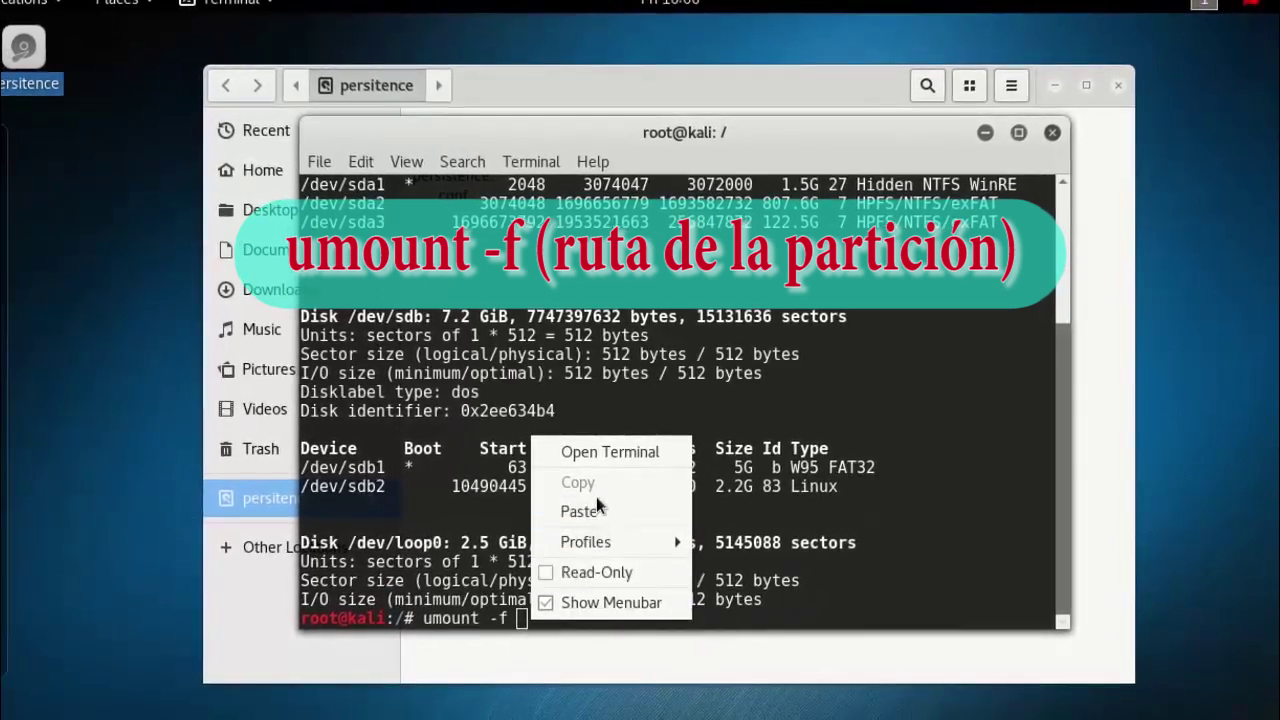
left_click(609, 512)
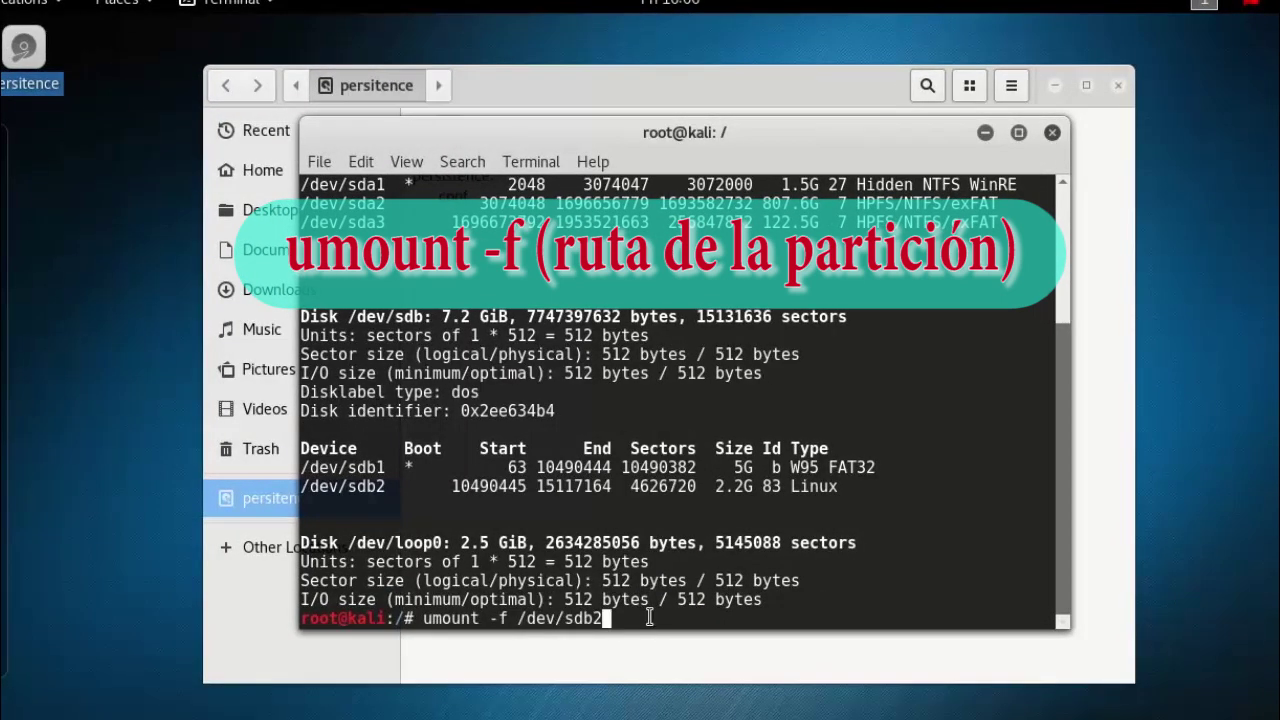
key("Return")
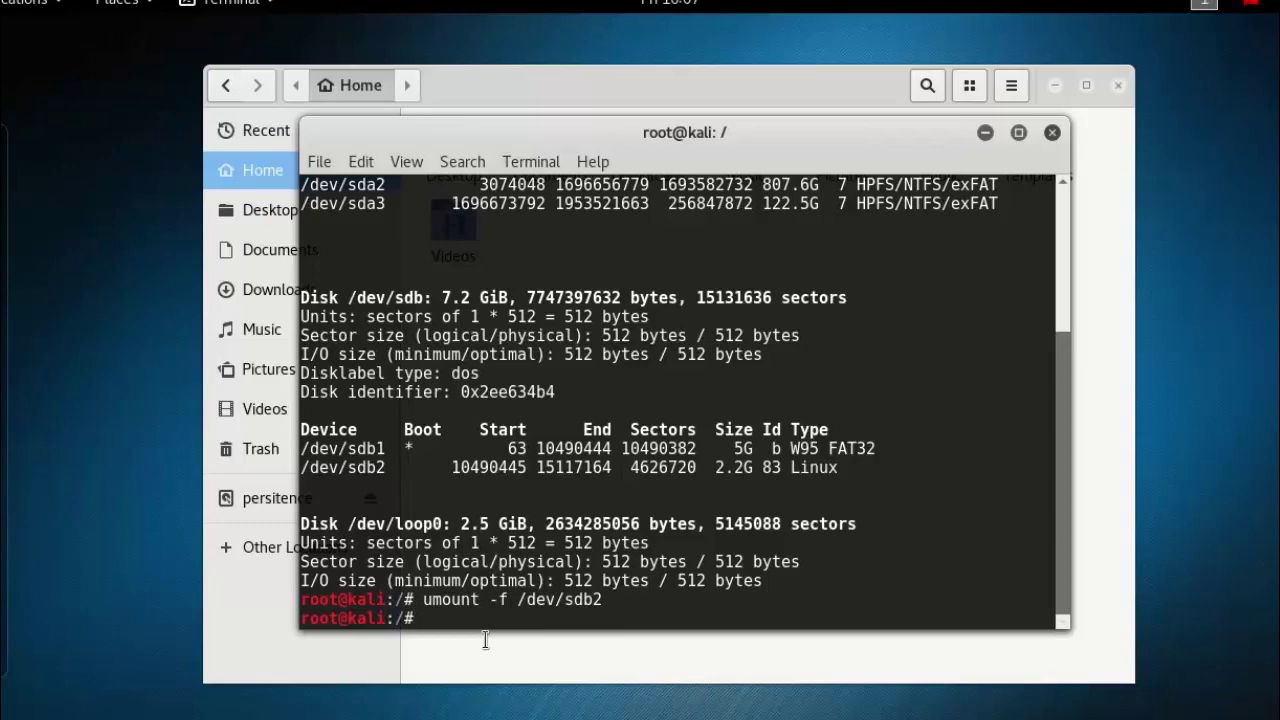
Restart the live system by running the reboot command in the terminal.
type("reboot")
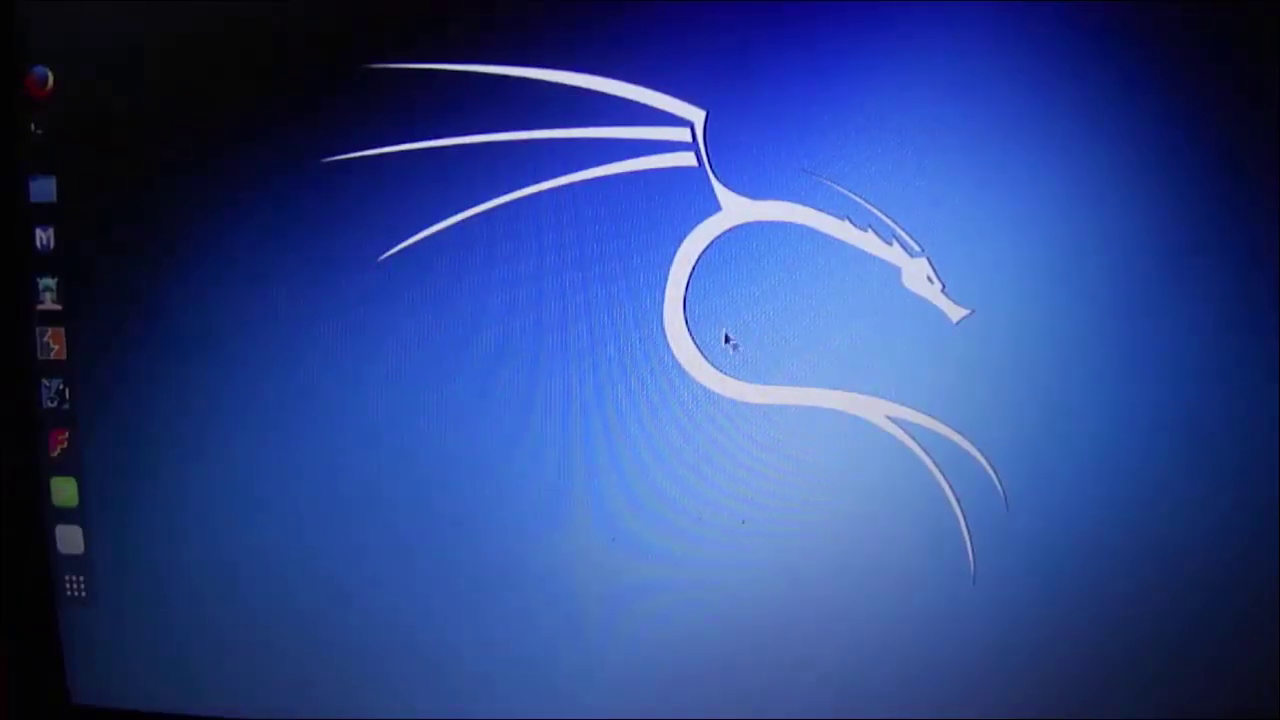
Create a desktop folder named Nuevo video and place it just below the dragon's wings on the wallpaper.
right_click(940, 208)
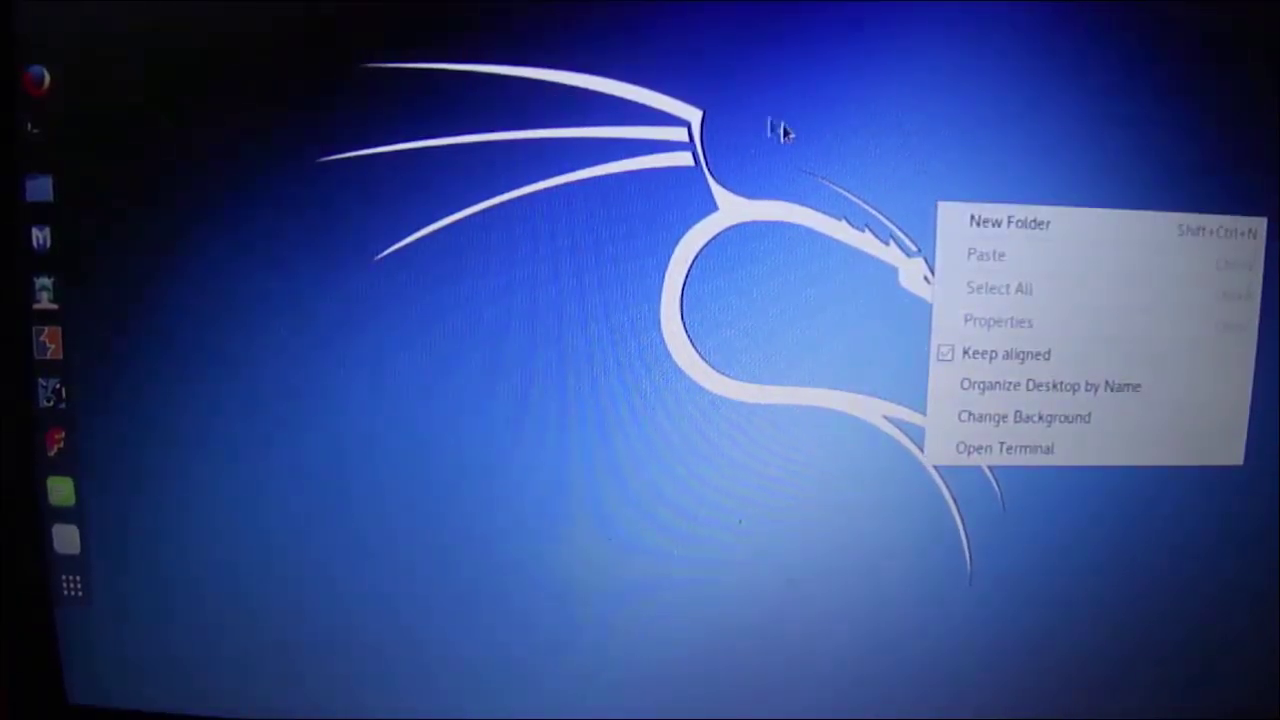
left_click(1040, 230)
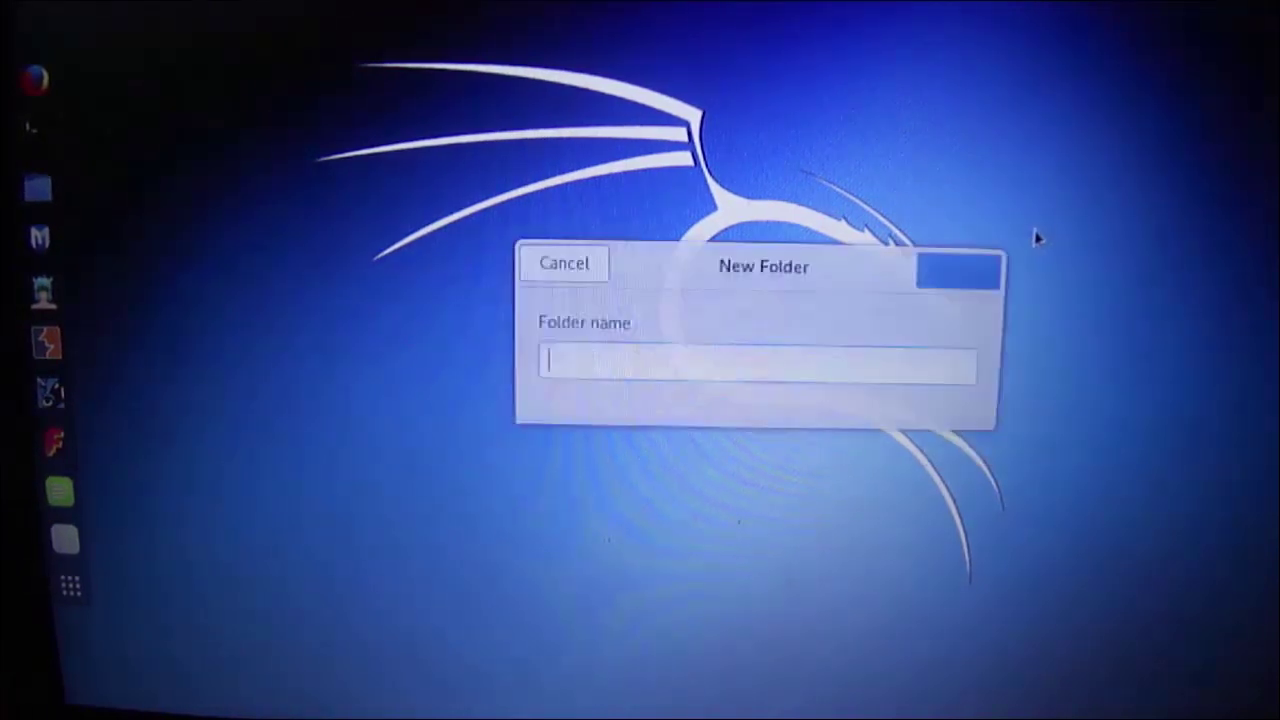
type("Nuev")
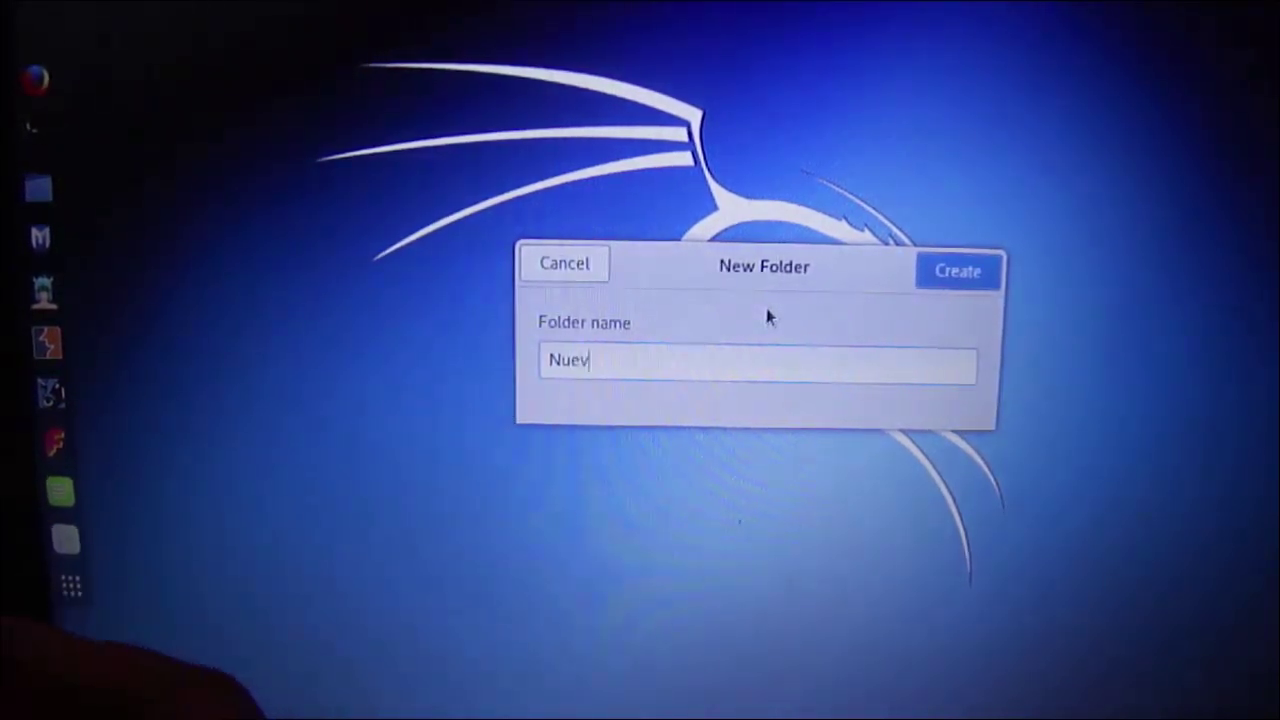
type("o video")
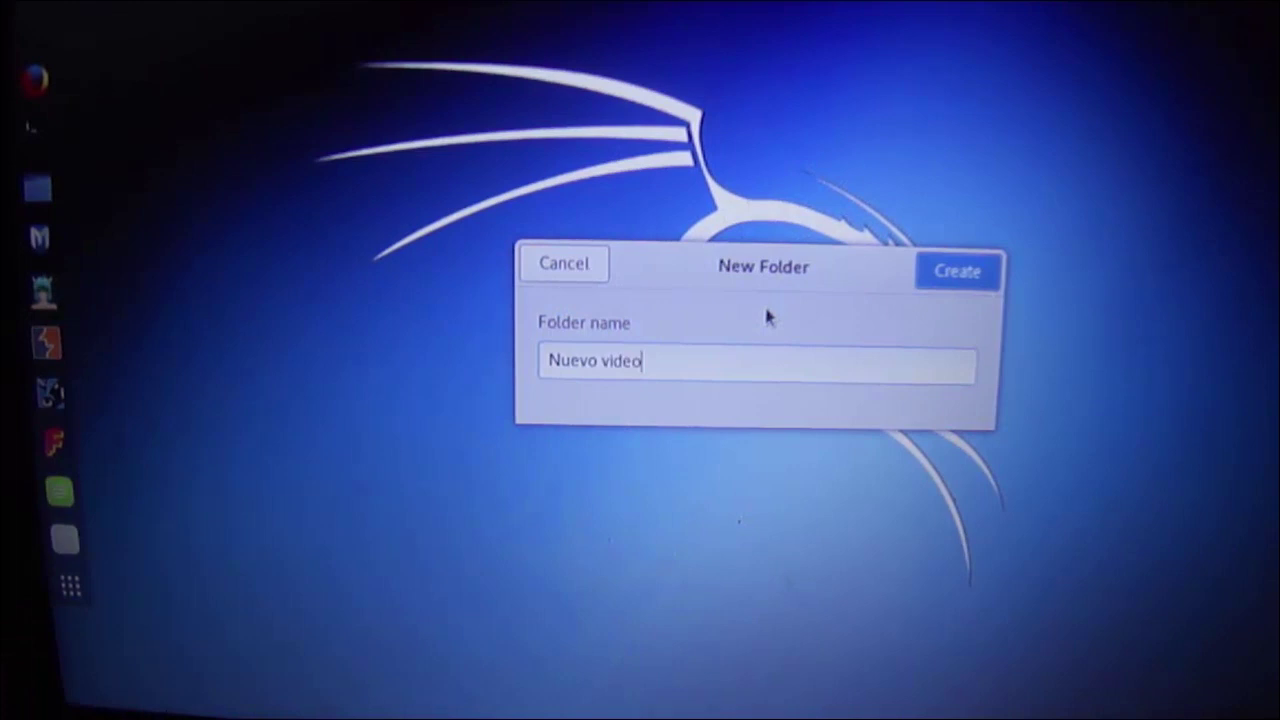
left_click(963, 273)
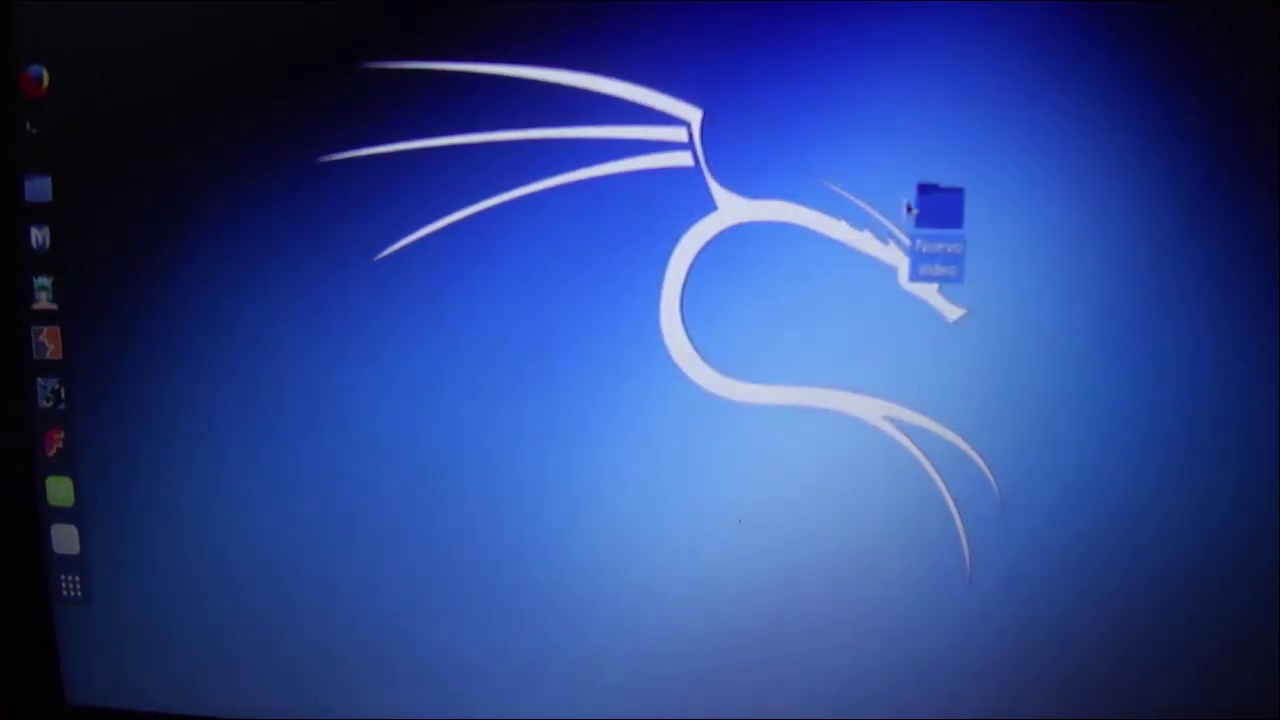
left_click_drag(918, 210, 618, 248)
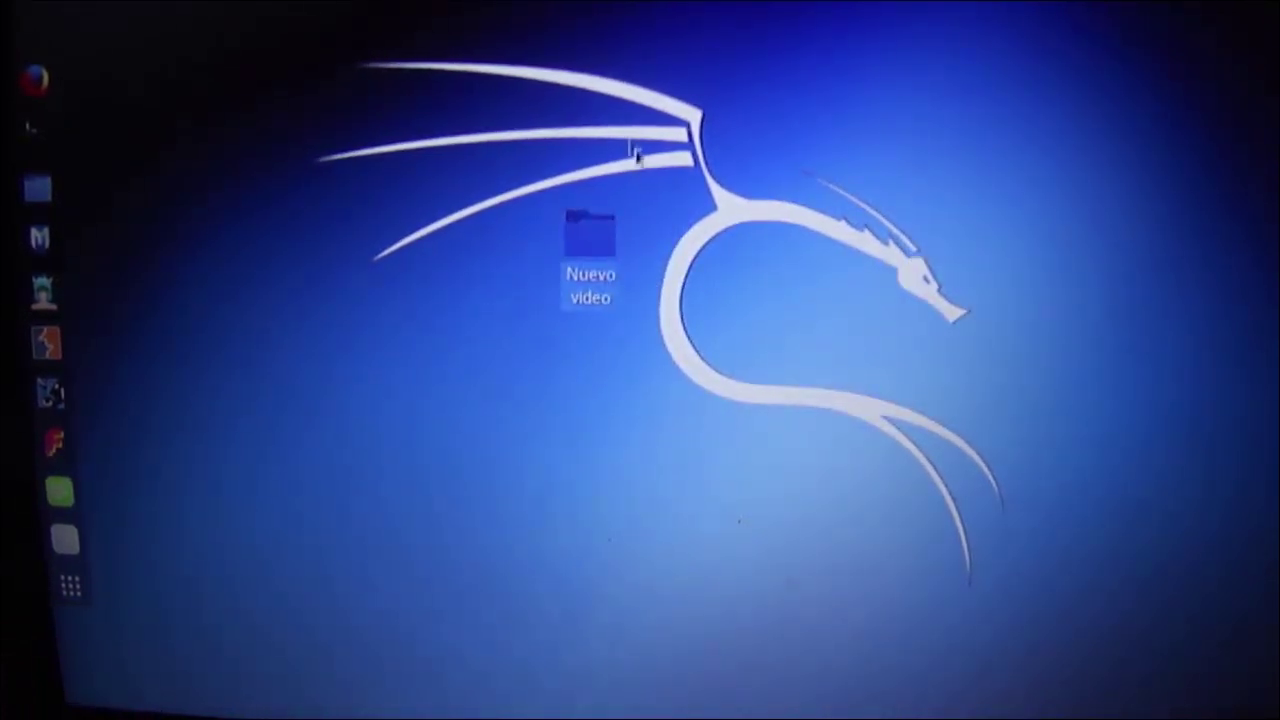
left_click_drag(651, 189, 423, 334)
left_click(766, 308)
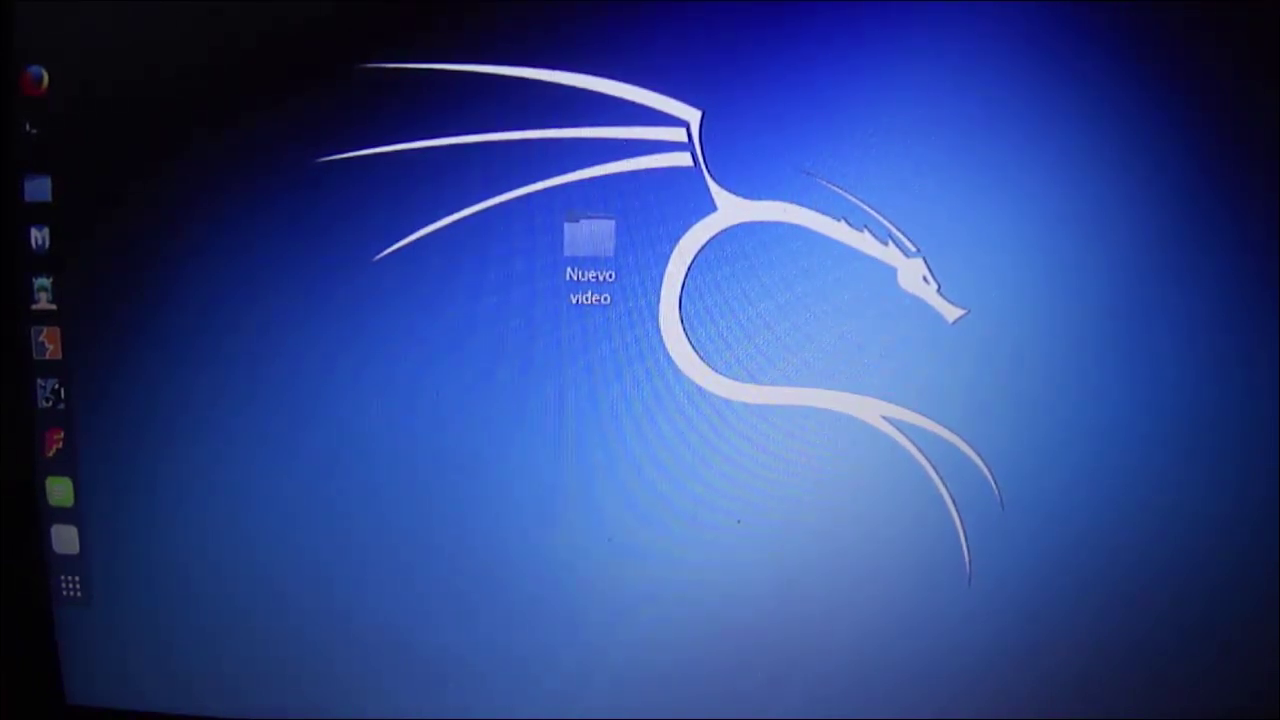
Restart the computer from the desktop through the Power Off dialog.
left_click(1215, 30)
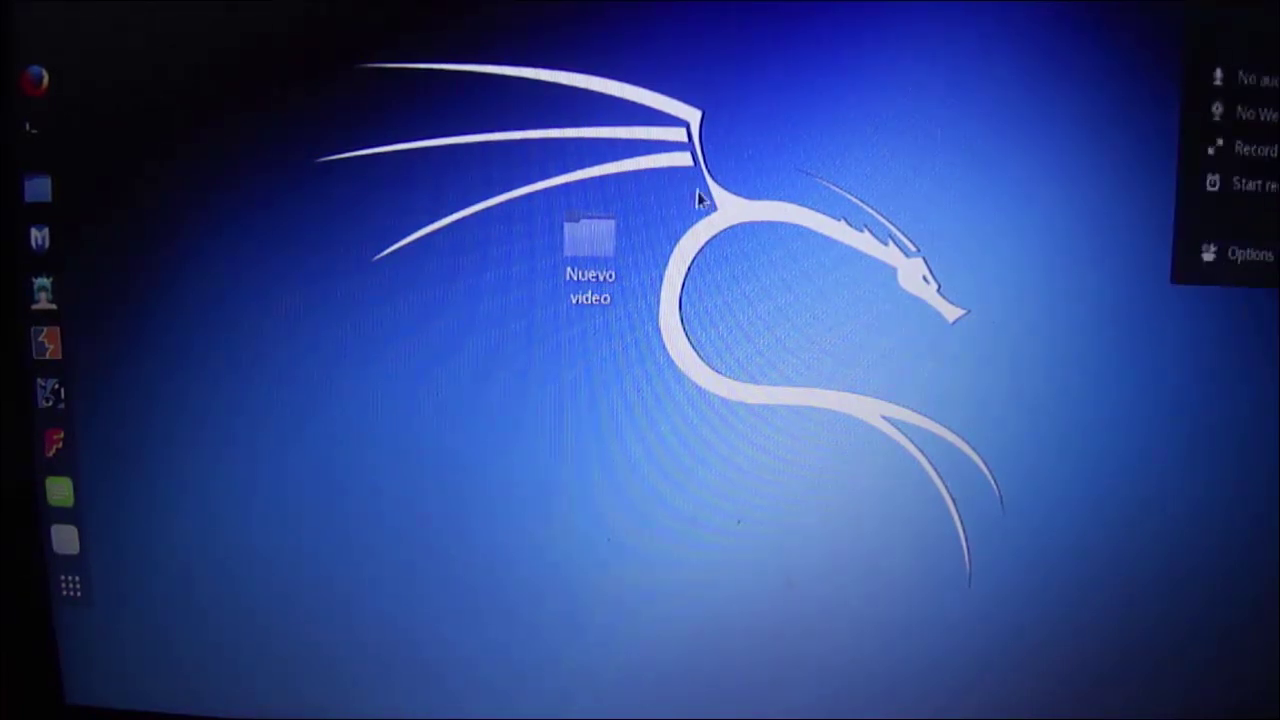
left_click(1240, 184)
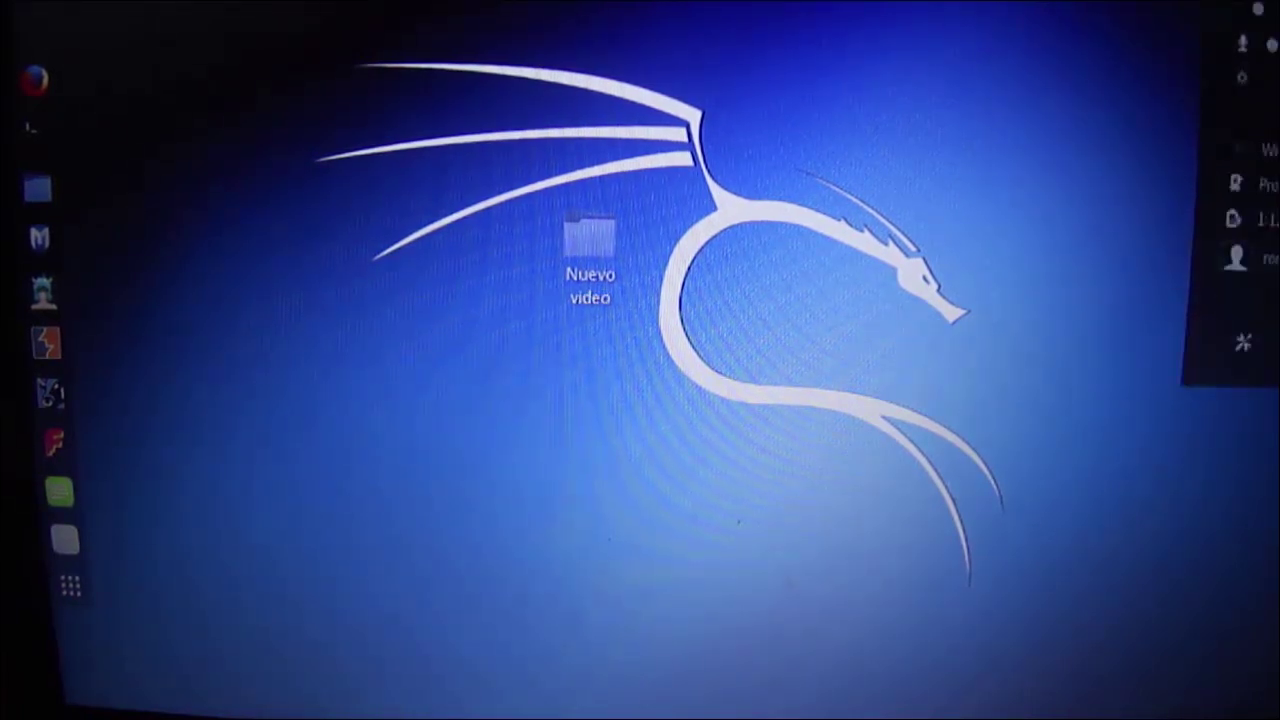
left_click(1258, 8)
left_click(1265, 342)
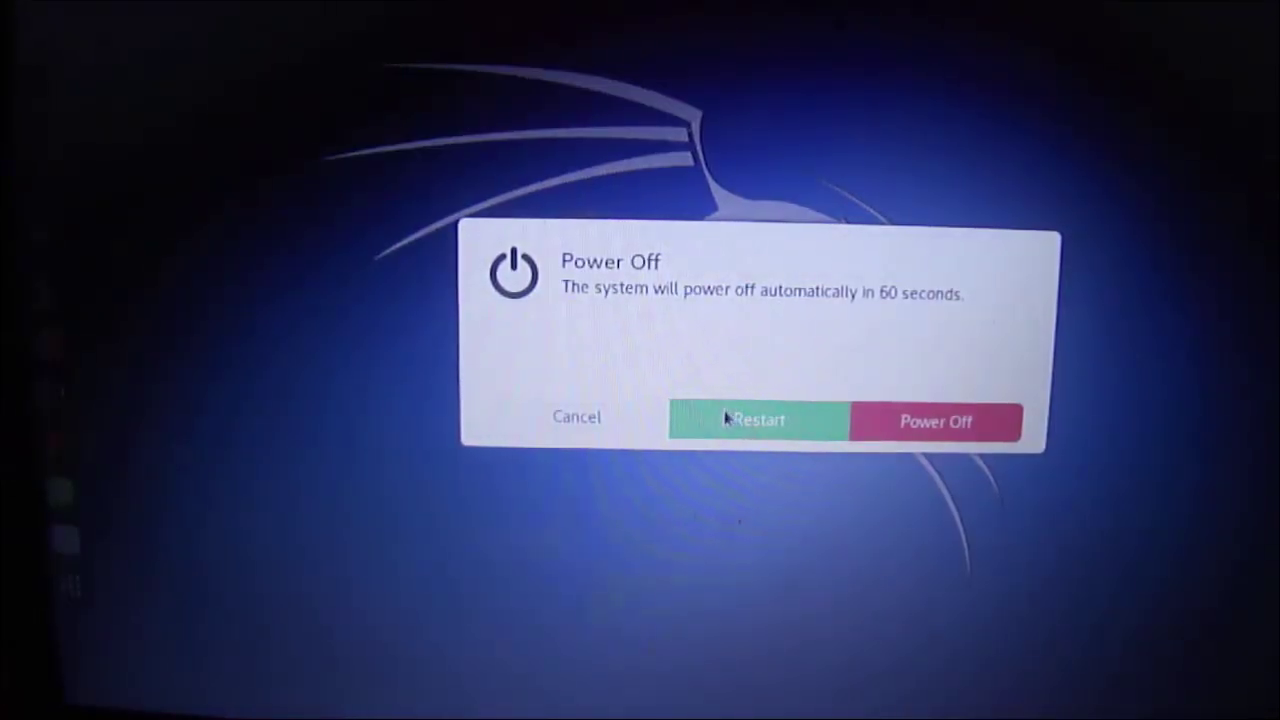
left_click(777, 421)
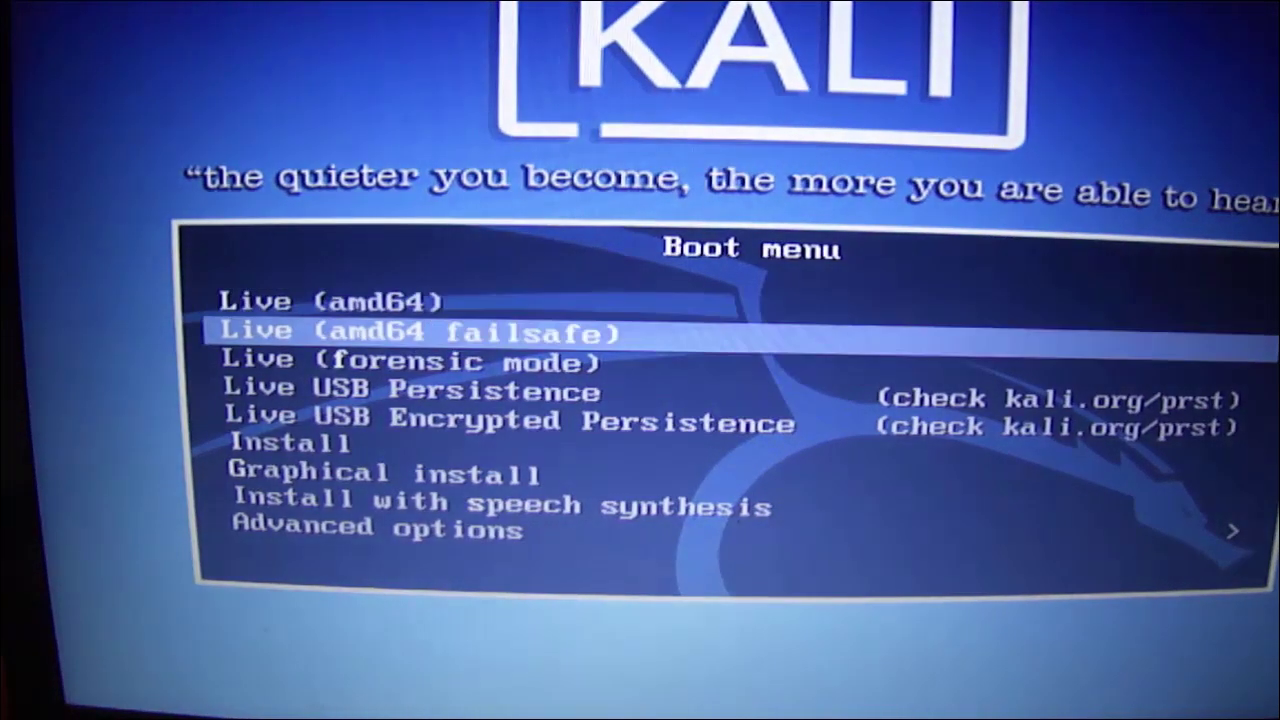
Boot Kali with the Live USB Persistence option.
key("Down")
key("Down")
key("Return")
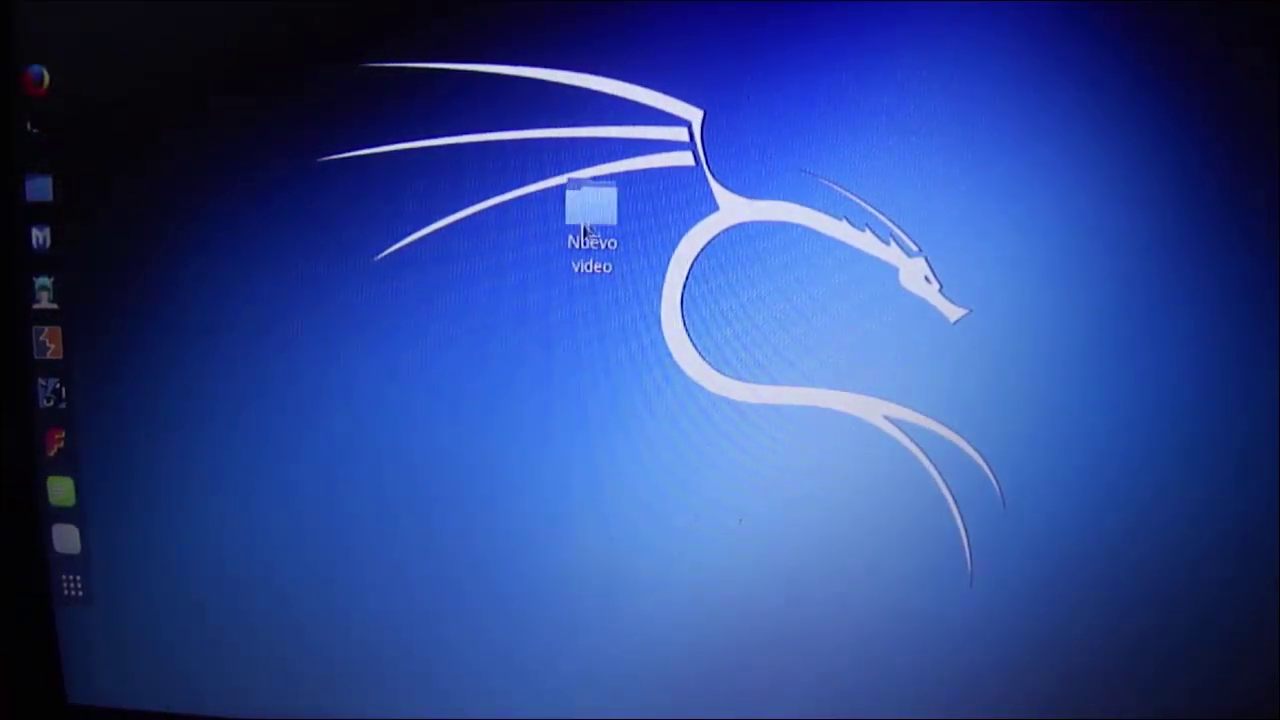
Move the Nuevo video folder onto the wallpaper dragon's neck and deselect it.
left_click_drag(590, 210, 793, 205)
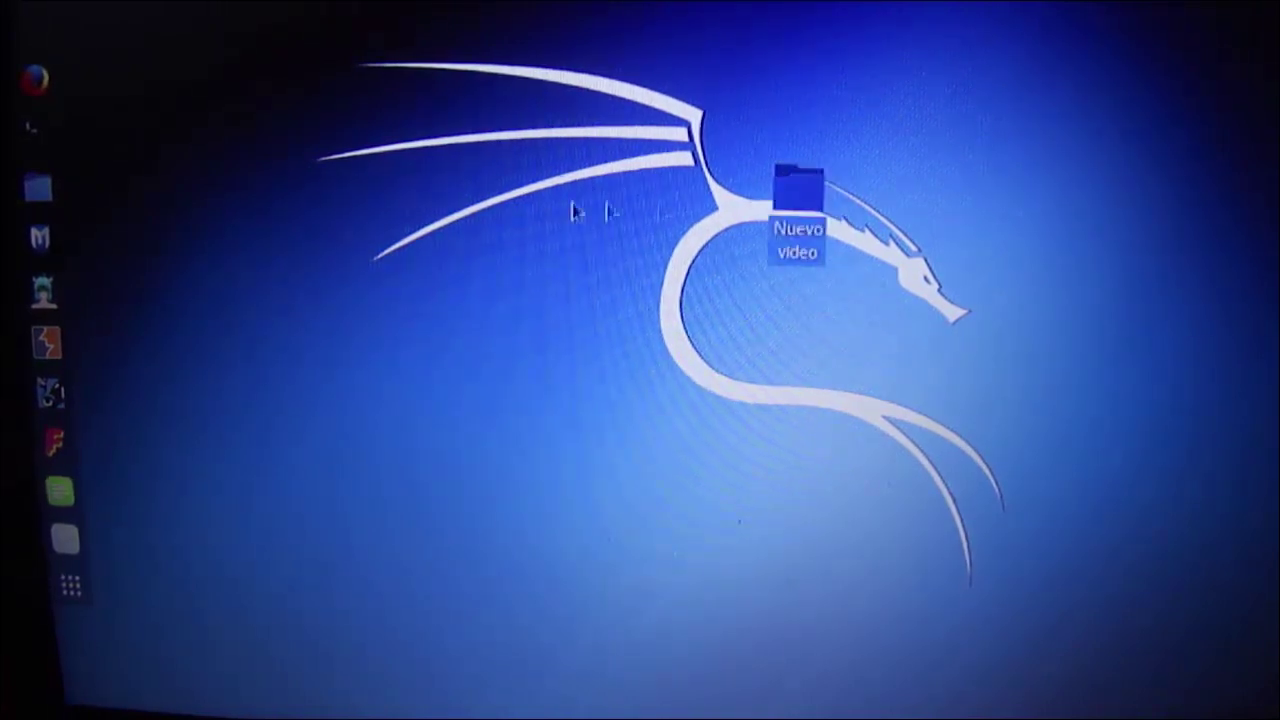
left_click_drag(793, 205, 798, 178)
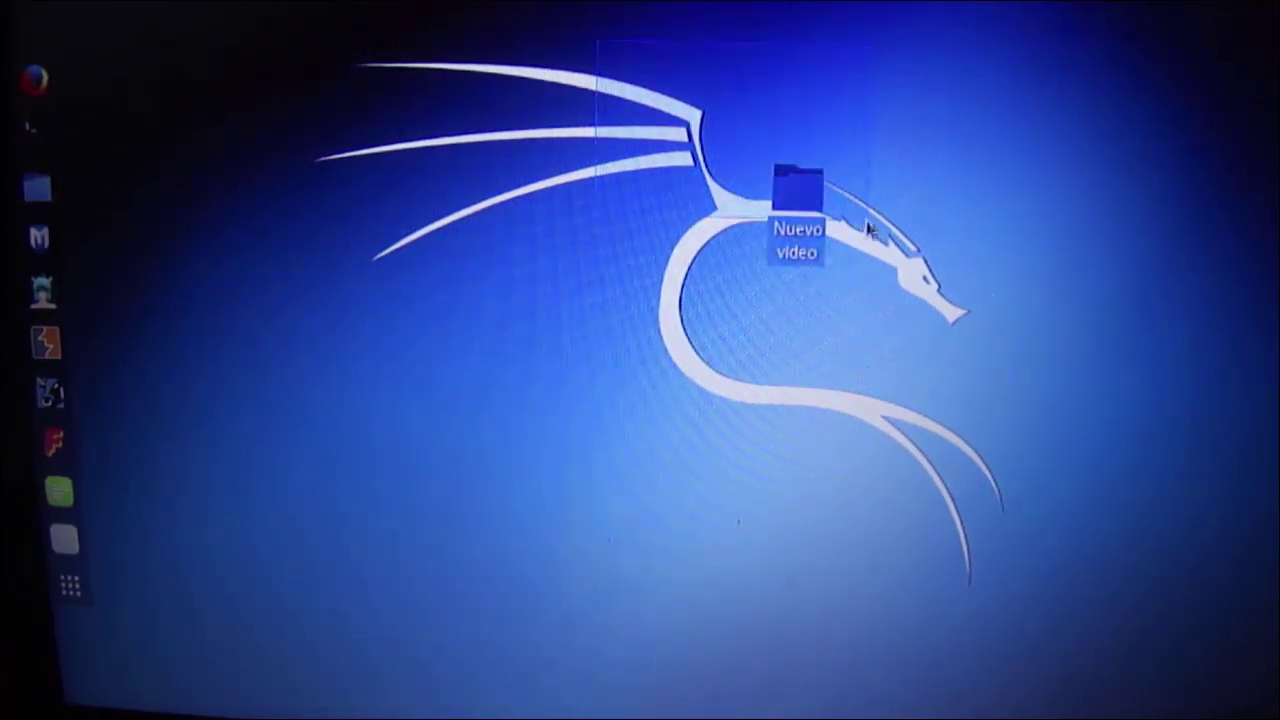
left_click(514, 130)
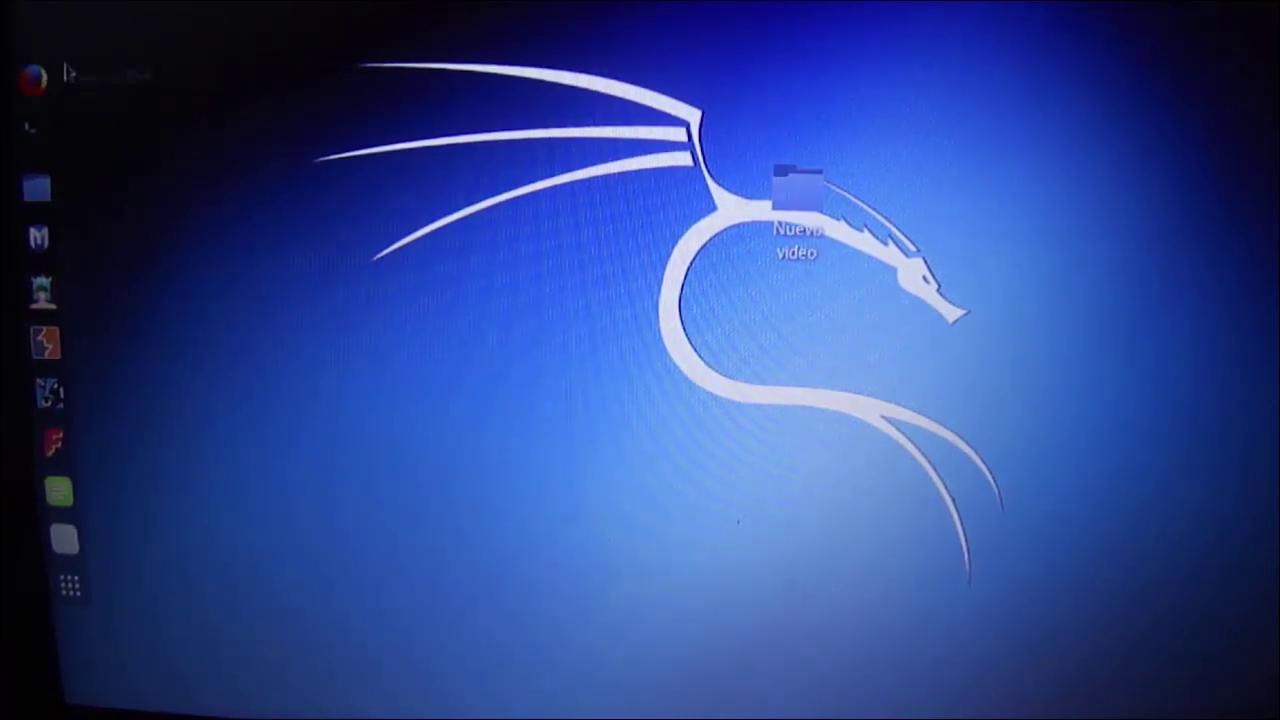
Look through the Kali application categories, including the Web Application Analysis tools, and close the list.
left_click(60, 3)
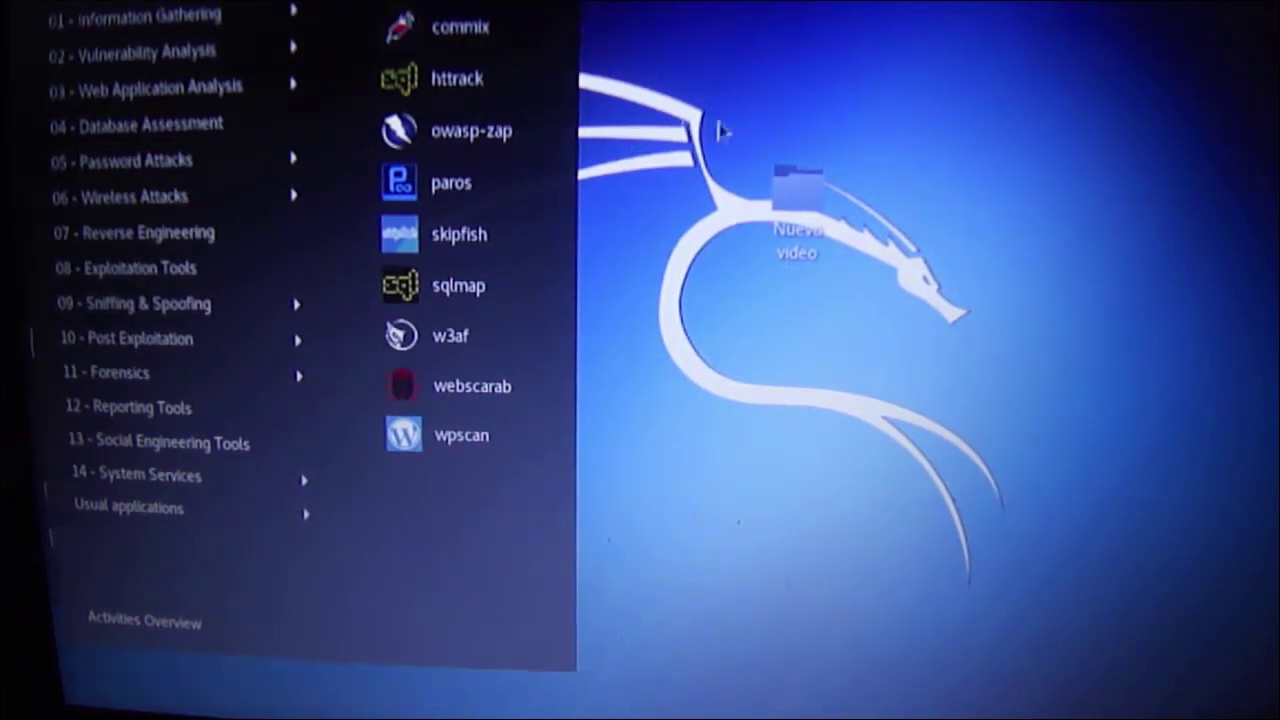
left_click(860, 91)
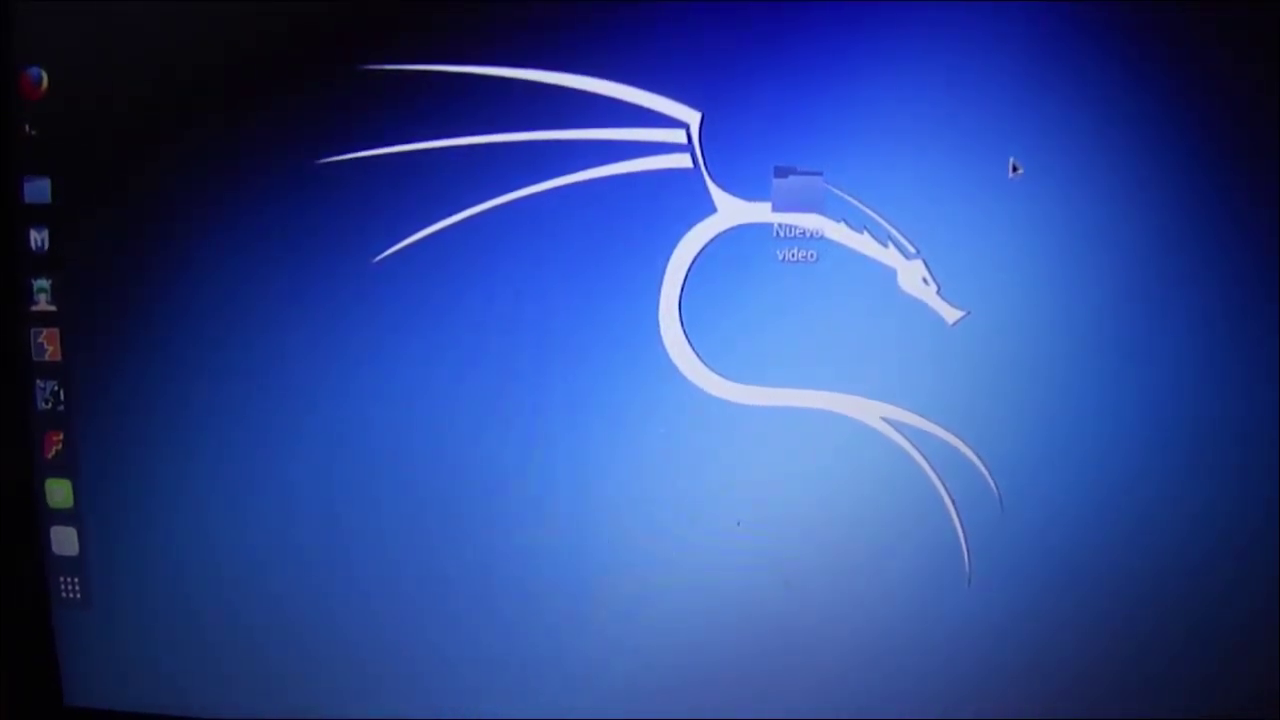
Move the Nuevo video folder up into the empty desktop area above the dragon.
left_click_drag(800, 230, 800, 65)
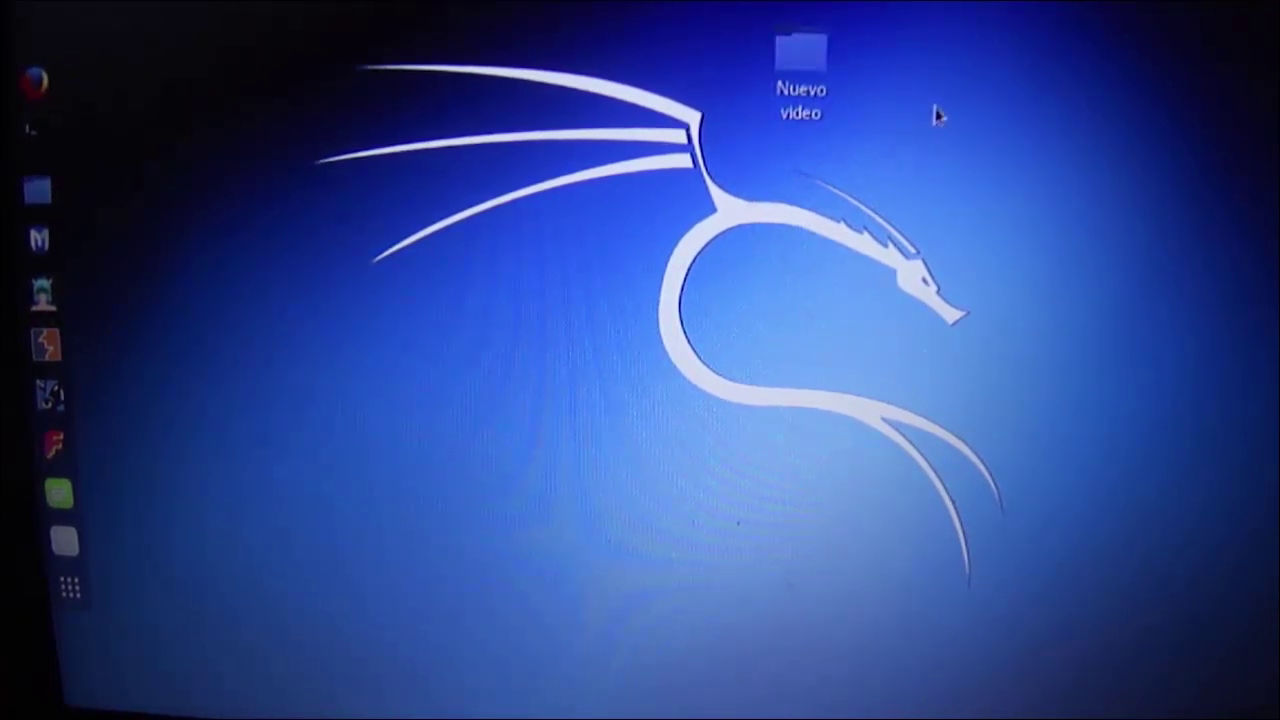